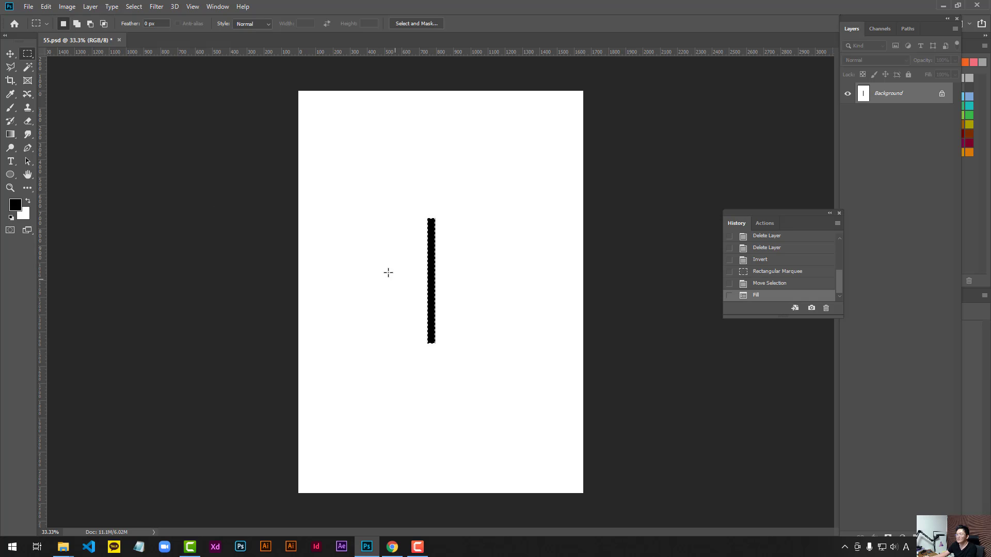
- Define a brush preset from the selected black vertical bar, activate the Brush tool and deselect the bar
left_click(45, 6)
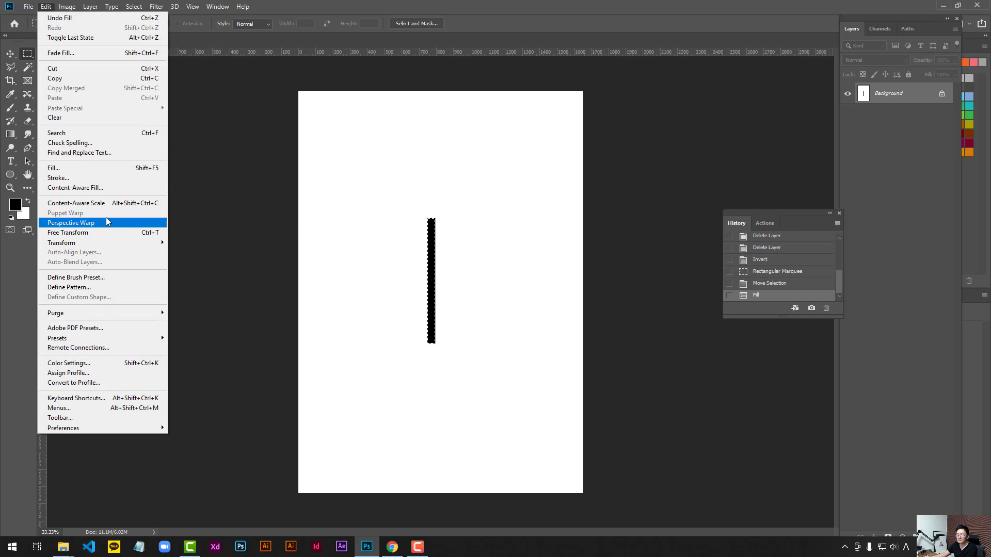
left_click(112, 279)
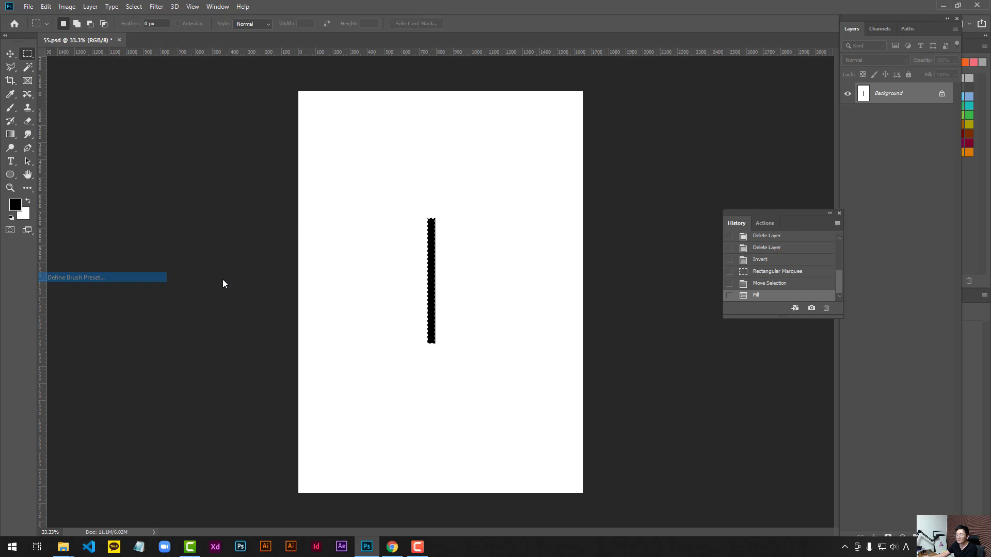
left_click(604, 202)
key("b")
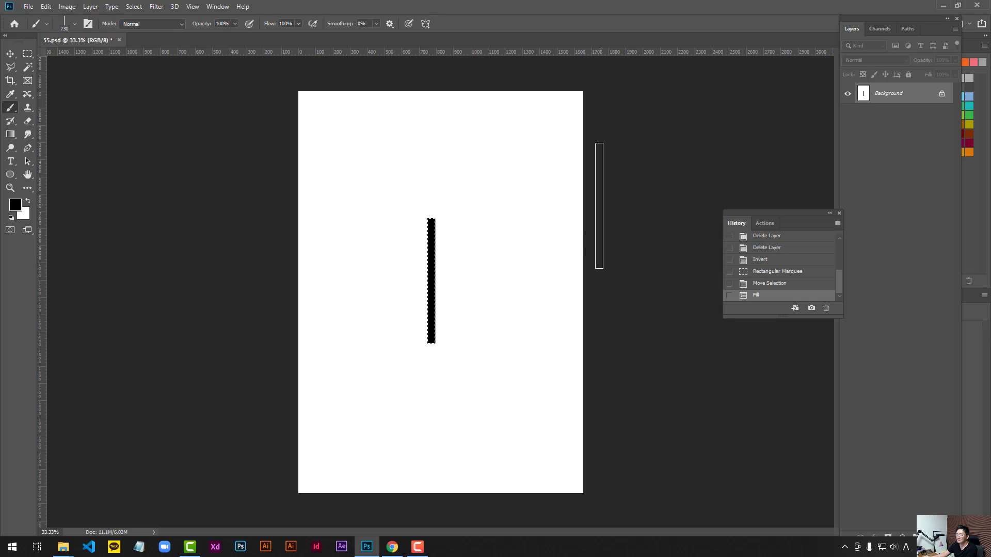
key("ctrl+d")
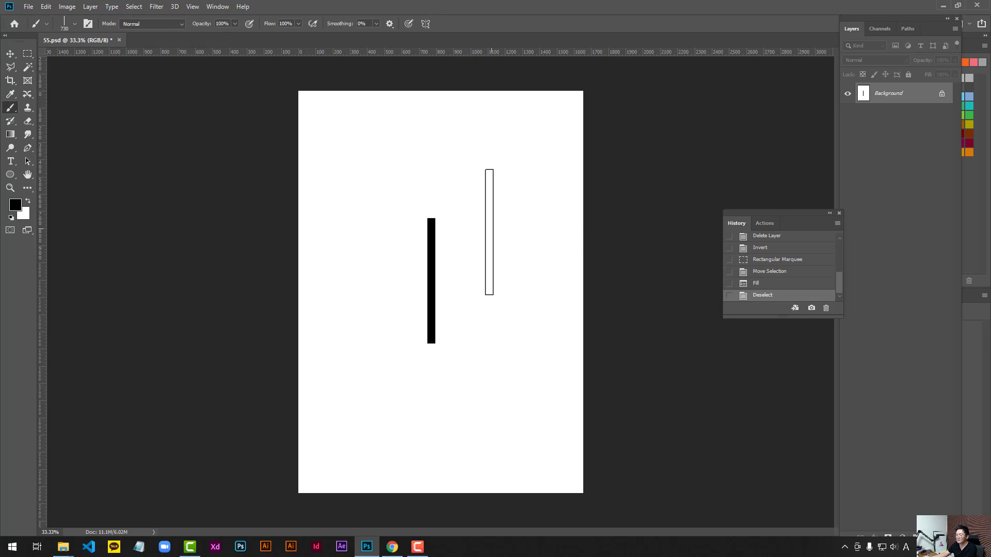
- Stamp several test bars across the page with the new brush, and clear the Background layer by filling it with white
left_click(486, 217)
left_click(440, 264)
left_click(378, 229)
left_click(366, 242)
left_click(377, 316)
left_click(412, 363)
left_click(477, 363)
left_click(535, 336)
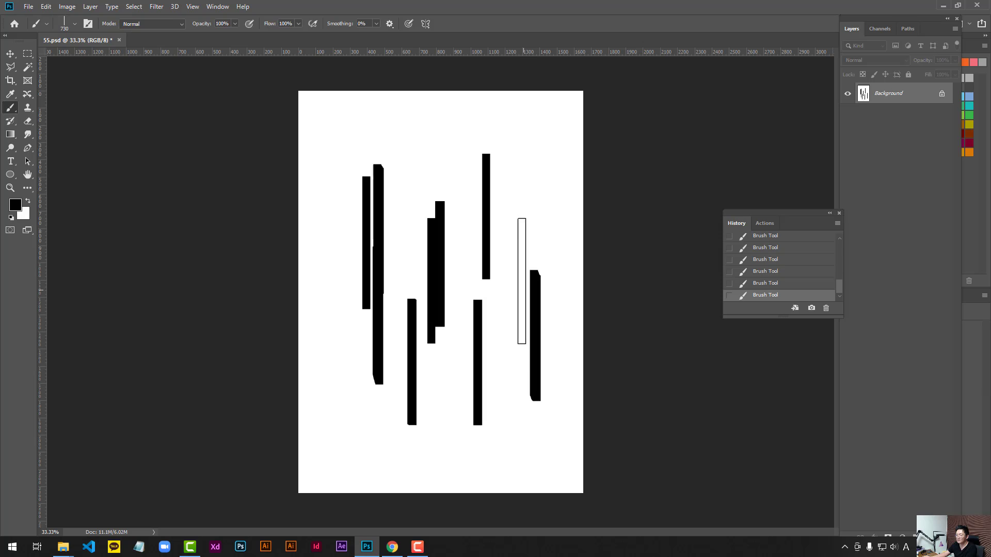
left_click(521, 280)
key("ctrl+BackSpace")
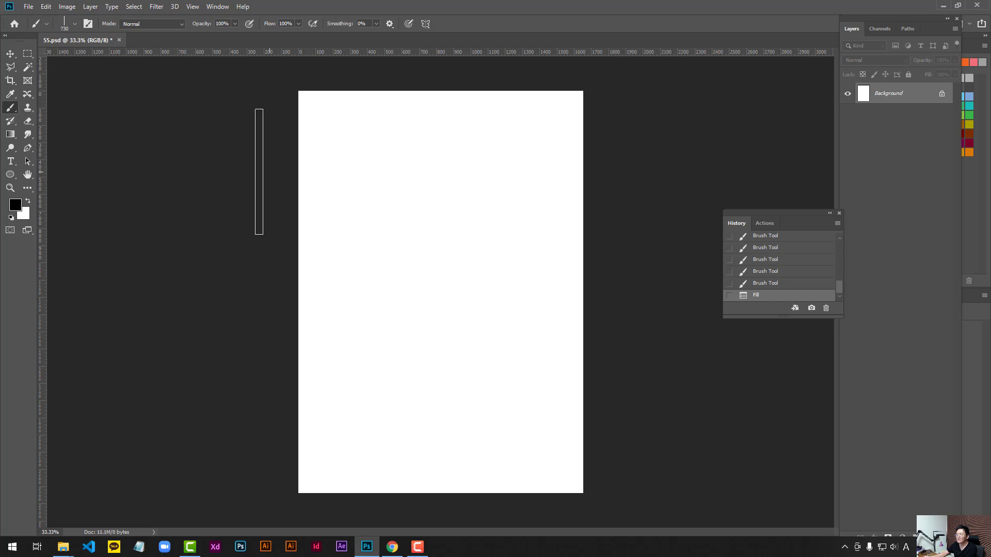
- Enable Shape Dynamics with 100% size jitter and Transfer with 100% opacity jitter for the bar brush
left_click(88, 23)
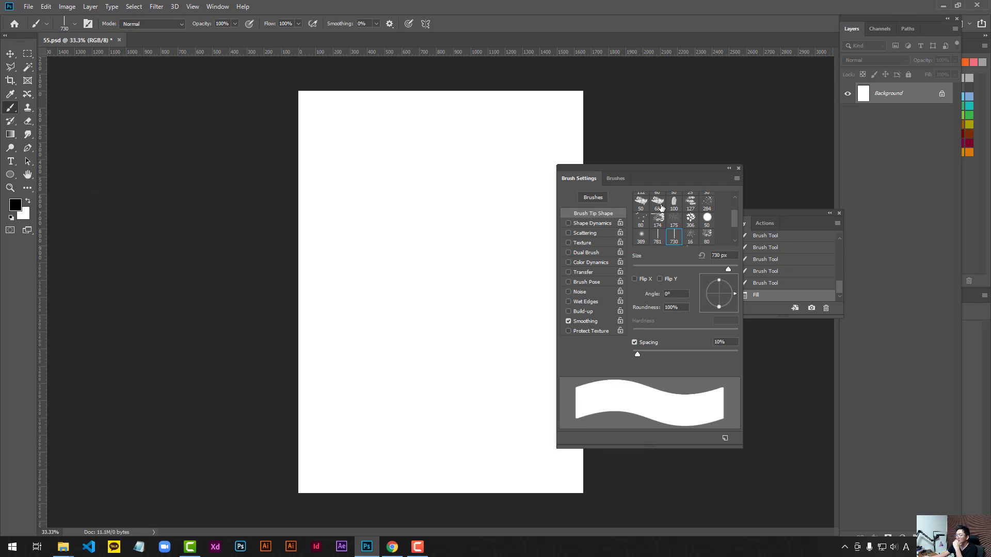
left_click_drag(591, 166, 457, 137)
left_click(450, 194)
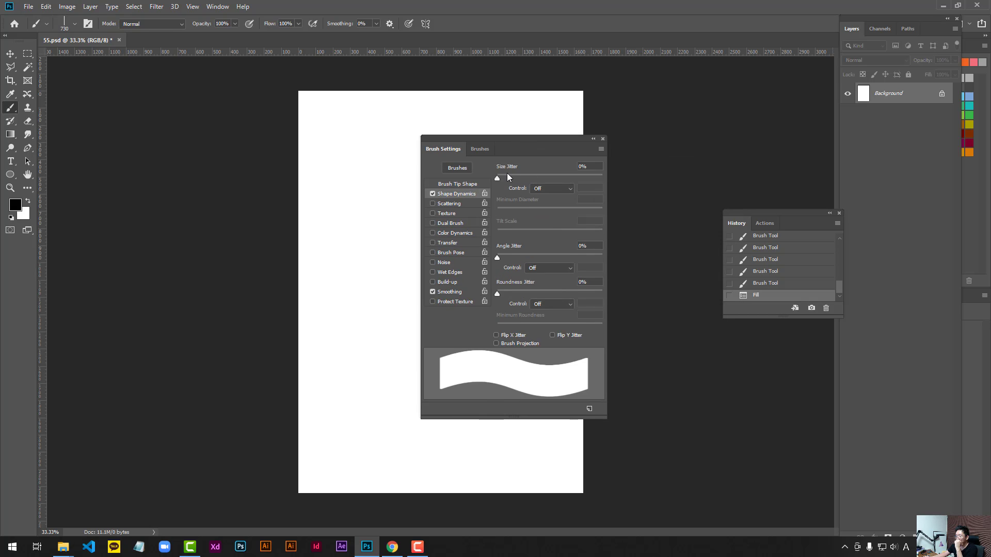
left_click_drag(507, 175, 636, 177)
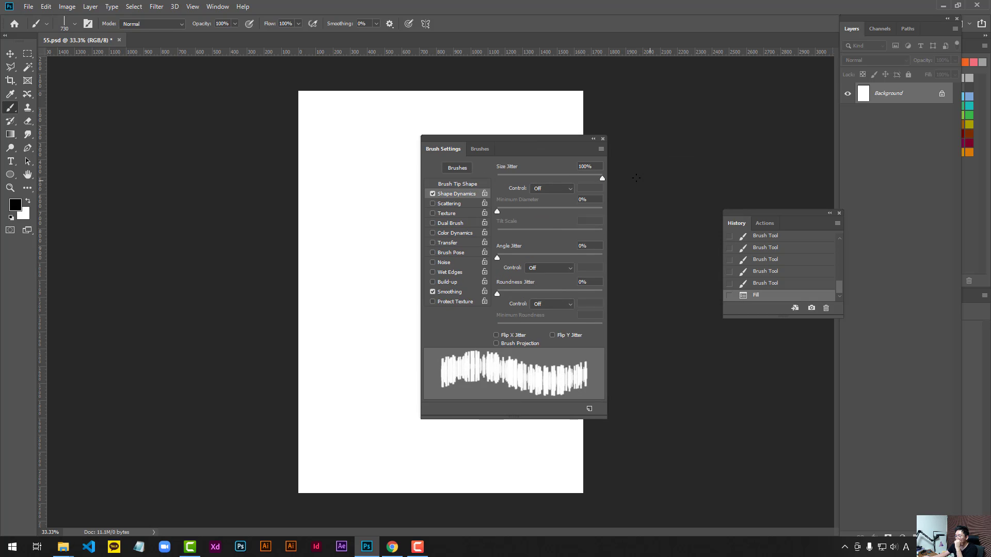
left_click(448, 243)
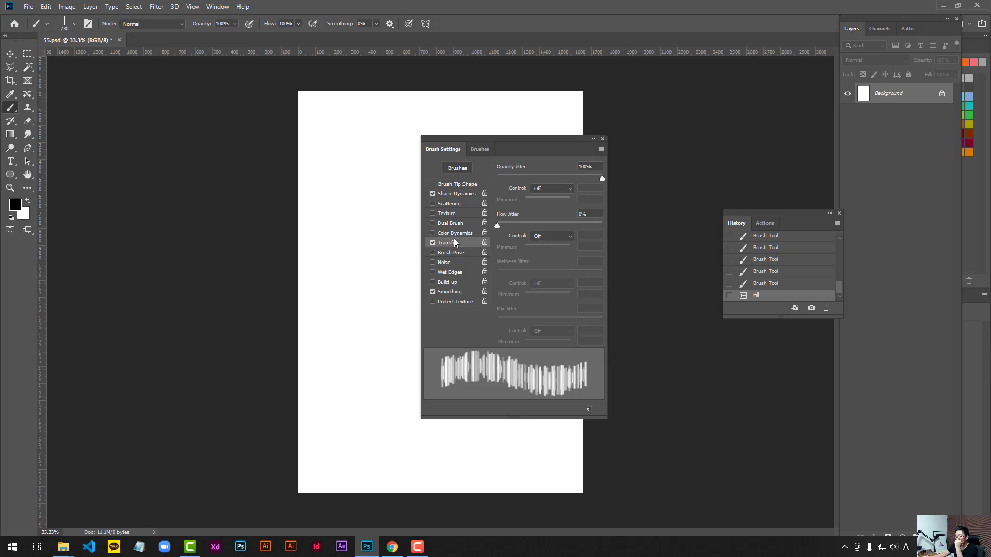
left_click_drag(534, 176, 629, 184)
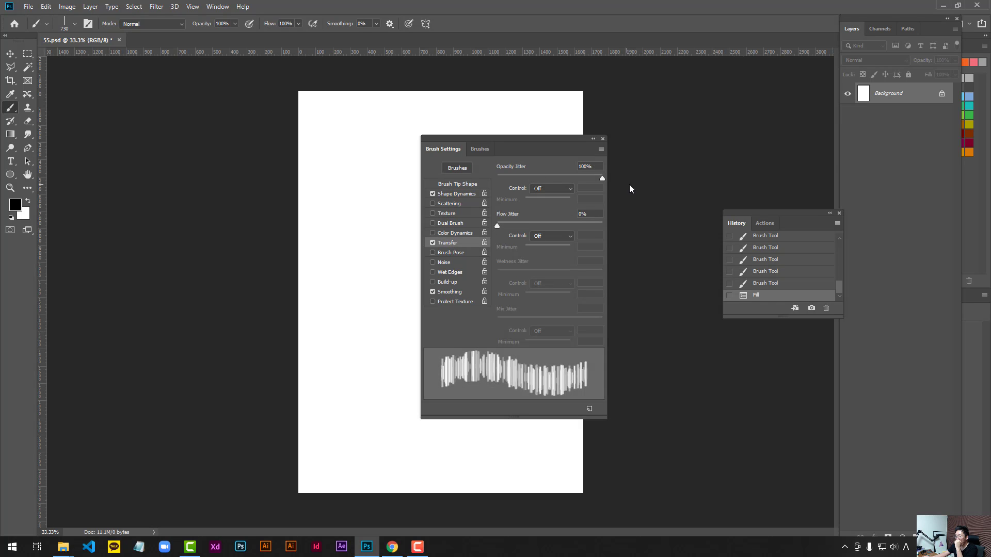
- Enable Color Dynamics for the brush with 100% hue jitter, 100% saturation jitter and 63% brightness jitter
left_click(454, 233)
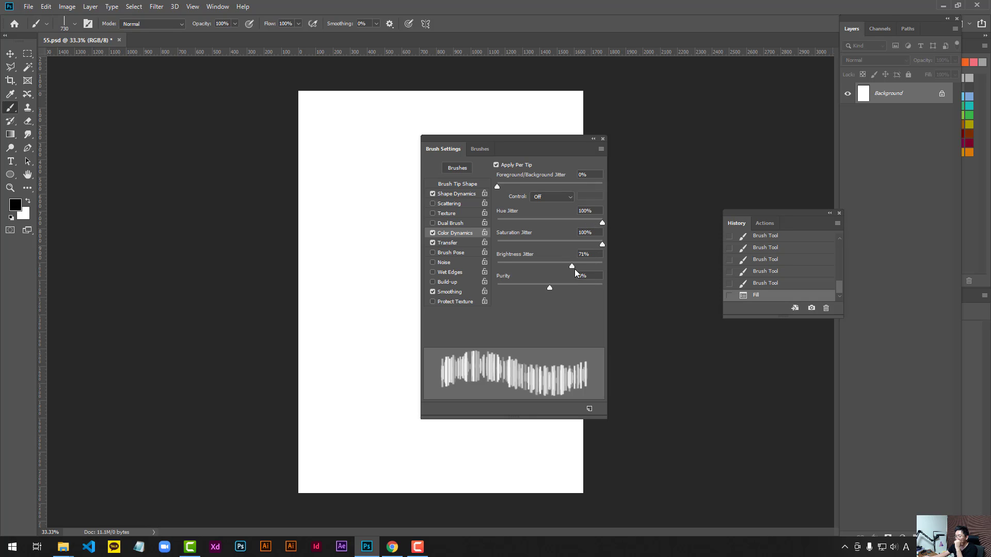
left_click_drag(575, 269, 554, 268)
left_click_drag(523, 144, 588, 167)
- Test the brush dynamics with a vertical stroke and a few single stamps in black, and undo them all
mouse_move(376, 190)
left_mouse_down()
mouse_move(452, 199)
mouse_move(405, 281)
mouse_move(350, 321)
mouse_move(379, 368)
left_mouse_up()
key("ctrl+z")
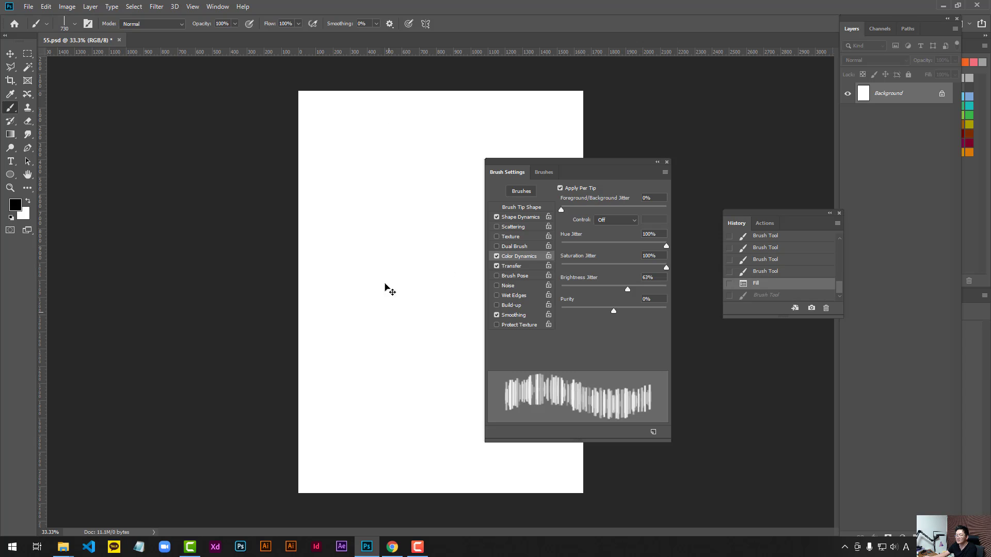
left_click(348, 184)
left_click(408, 178)
left_click(389, 273)
left_click(372, 287)
key("ctrl+z")
key("ctrl+z")
key("ctrl+z")
key("ctrl+z")
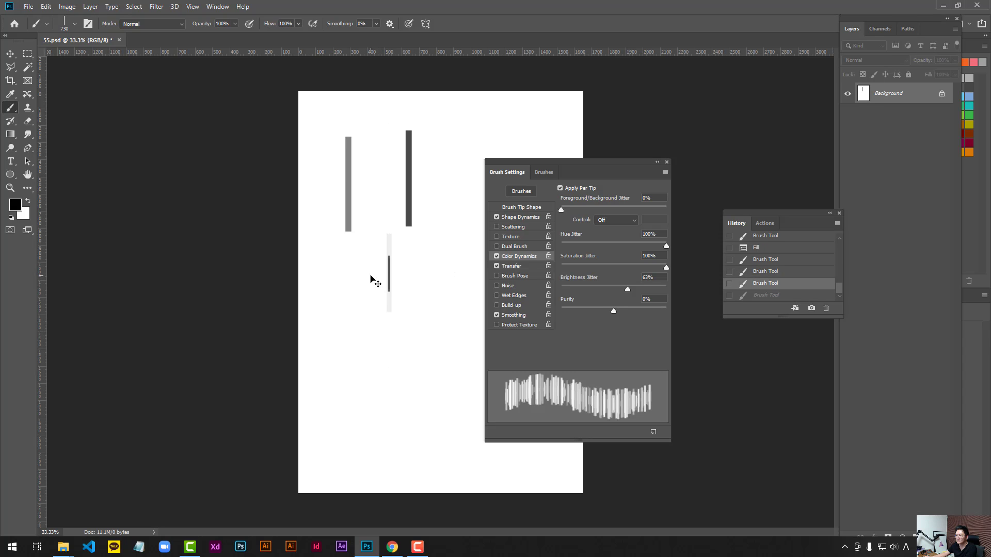
- Set the foreground color to the muted red 8d4646 and return to the Brush tool
left_click(12, 207)
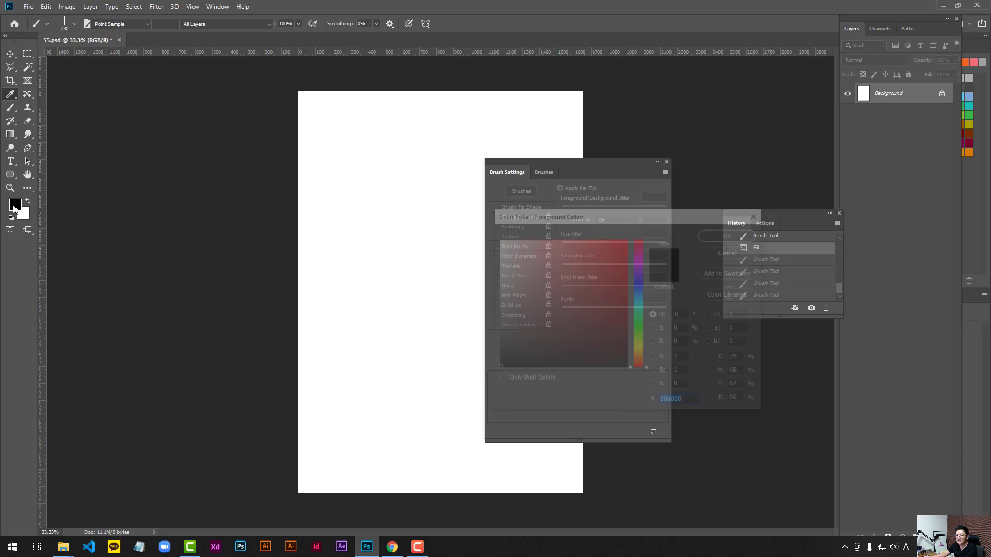
type("934343")
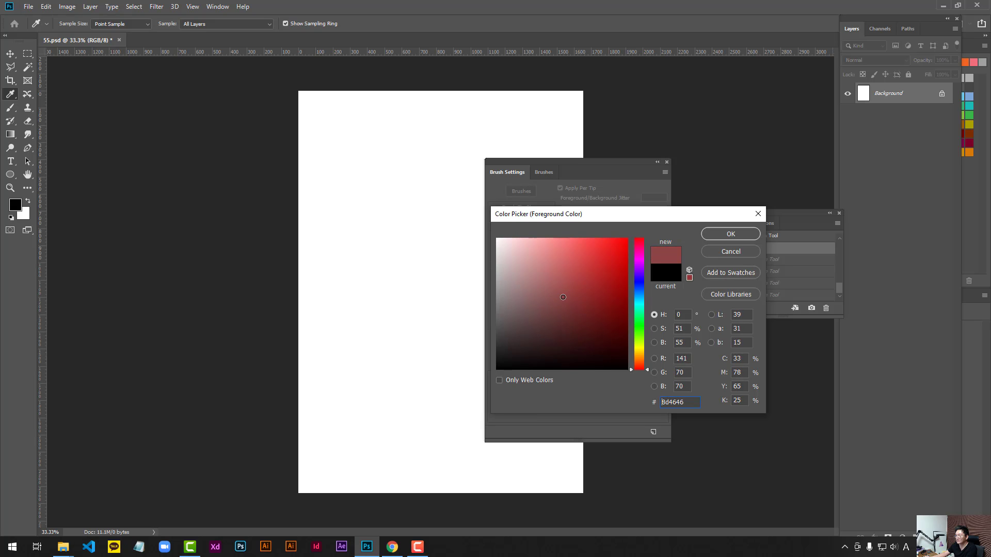
left_click(731, 234)
key("b")
- Stamp about ten test bars around the middle of the page to try the color jitter
left_click(434, 216)
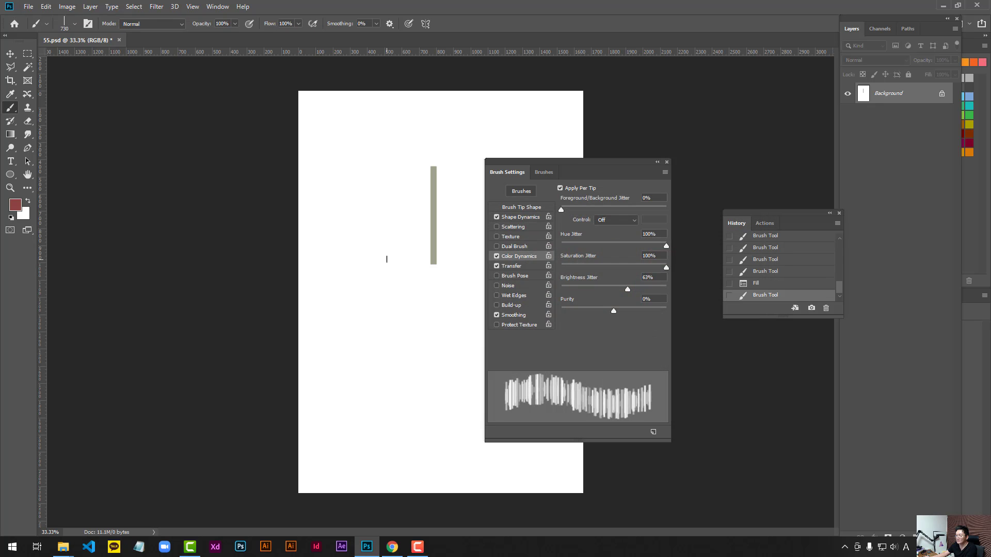
left_click(387, 259)
left_click(414, 315)
left_click(414, 224)
left_click(392, 232)
left_click(400, 312)
left_click(411, 337)
left_click(382, 348)
left_click(376, 348)
left_click(370, 346)
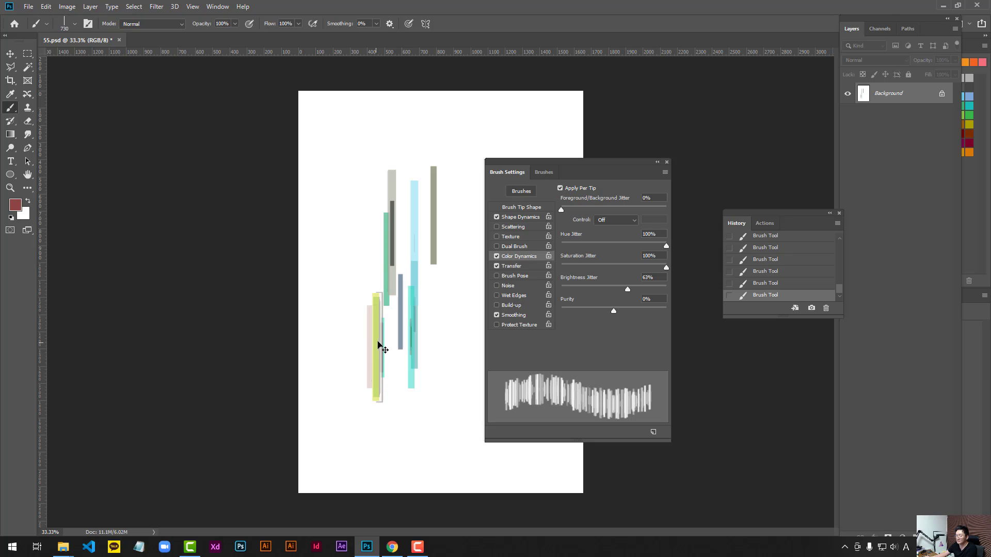
- Undo all the colored test bars back to the blank white page
key("ctrl+z")
key("ctrl+z")
key("ctrl+z")
key("ctrl+z")
key("ctrl+z")
key("ctrl+z")
key("ctrl+z")
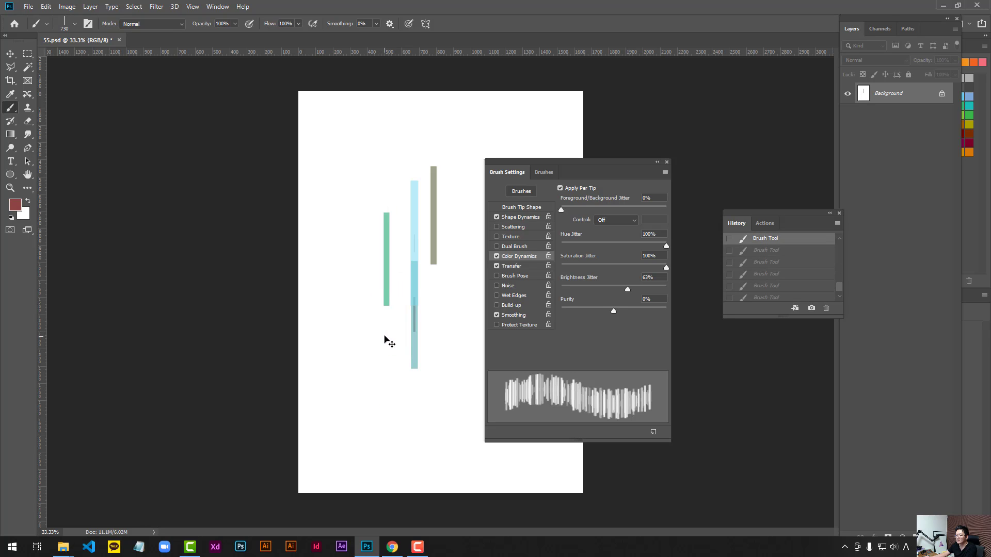
key("ctrl+z")
key("ctrl+z")
key("ctrl+z")
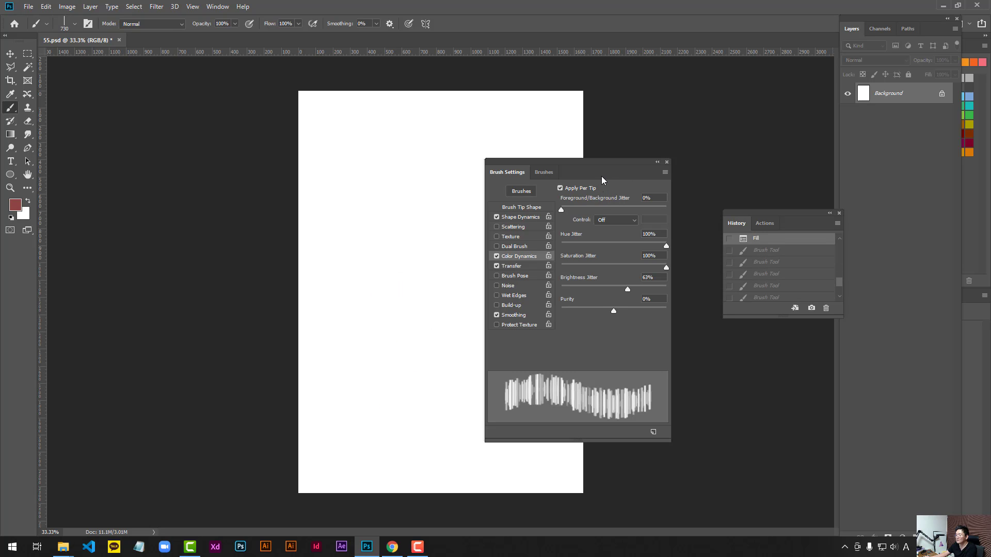
- Move the Brush Settings and Layers panels clear for painting and add a new layer above the Background
left_click_drag(612, 162, 720, 140)
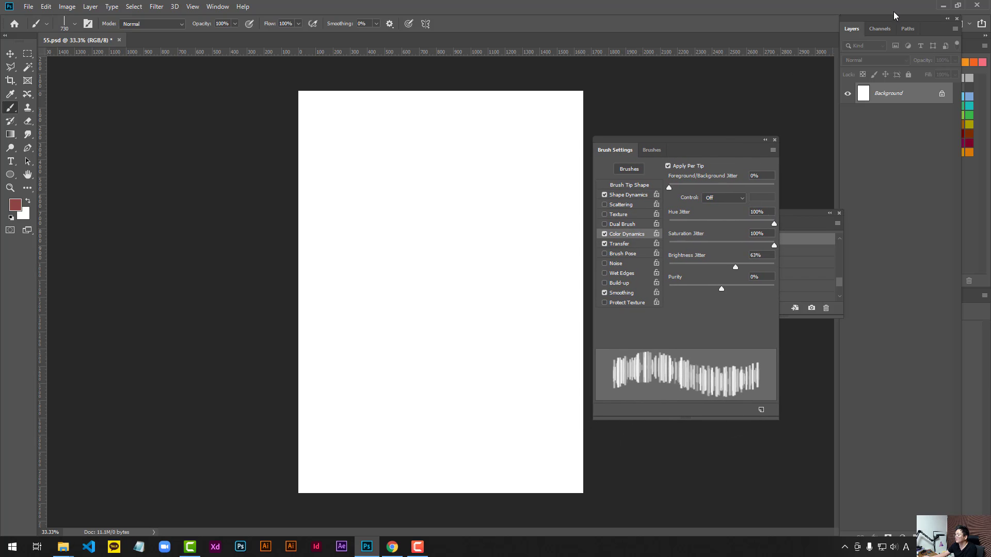
left_click_drag(894, 15, 839, 11)
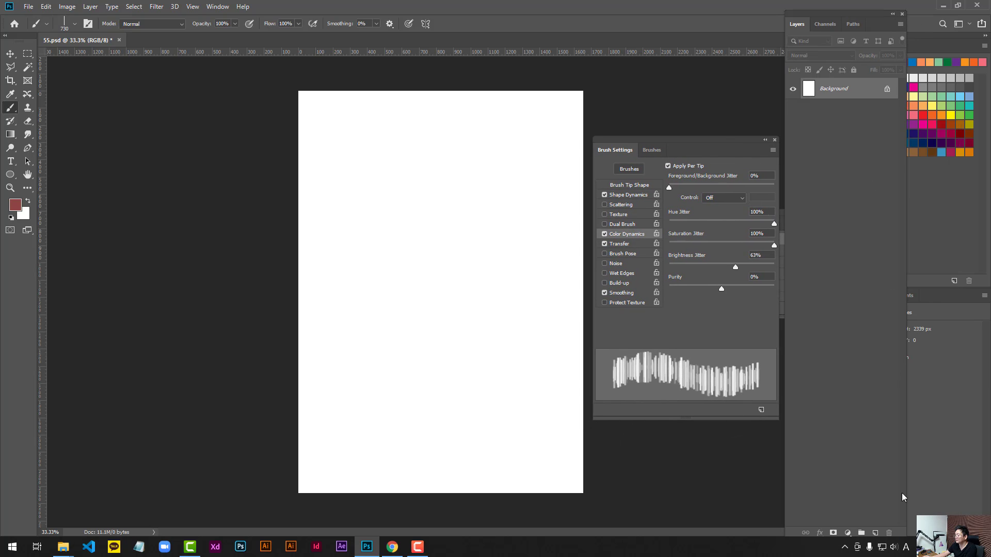
left_click_drag(901, 530, 903, 257)
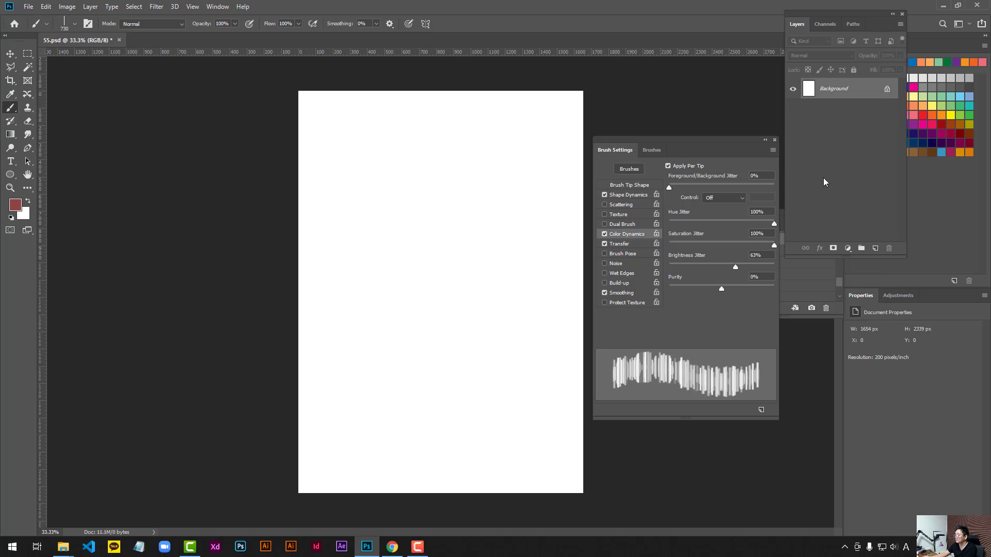
left_click(876, 248)
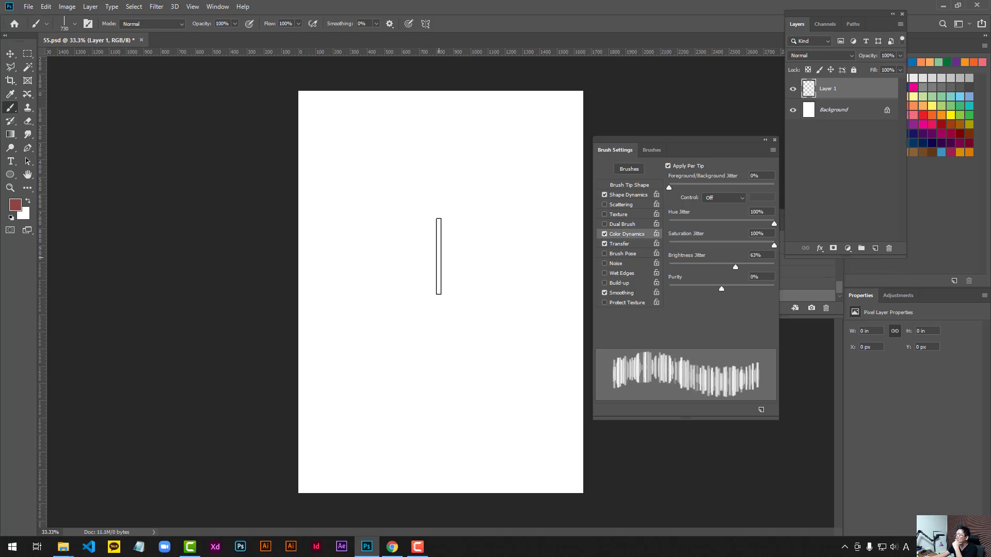
- Stamp about sixty overlapping vertical bars on Layer 1, building a loose multicolored column down the middle of the page
left_click(444, 243)
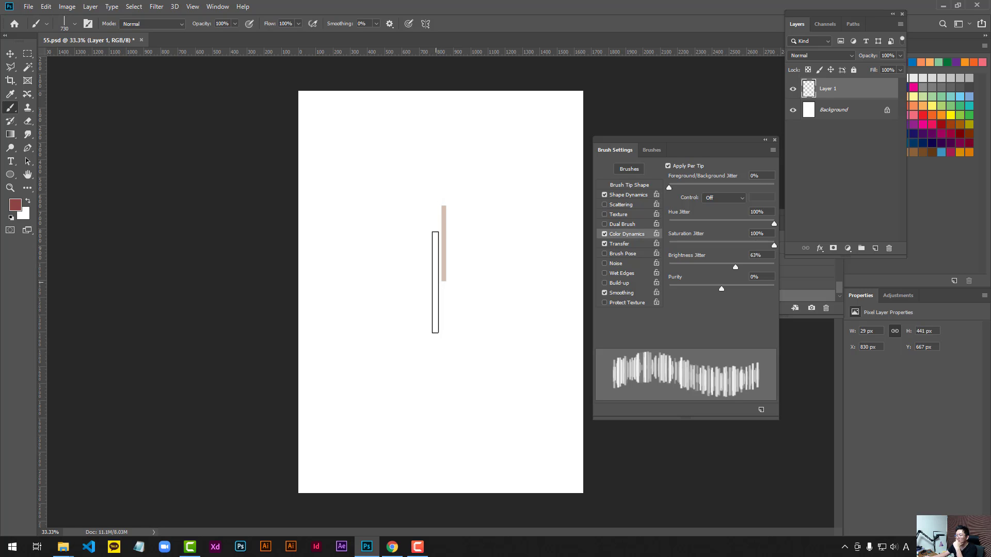
left_click(431, 278)
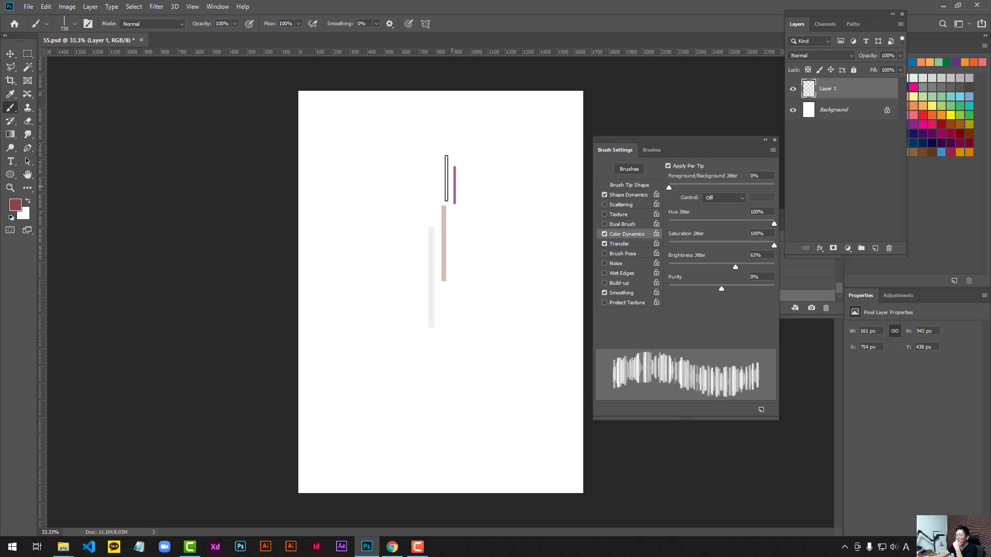
left_click(437, 163)
left_click(428, 205)
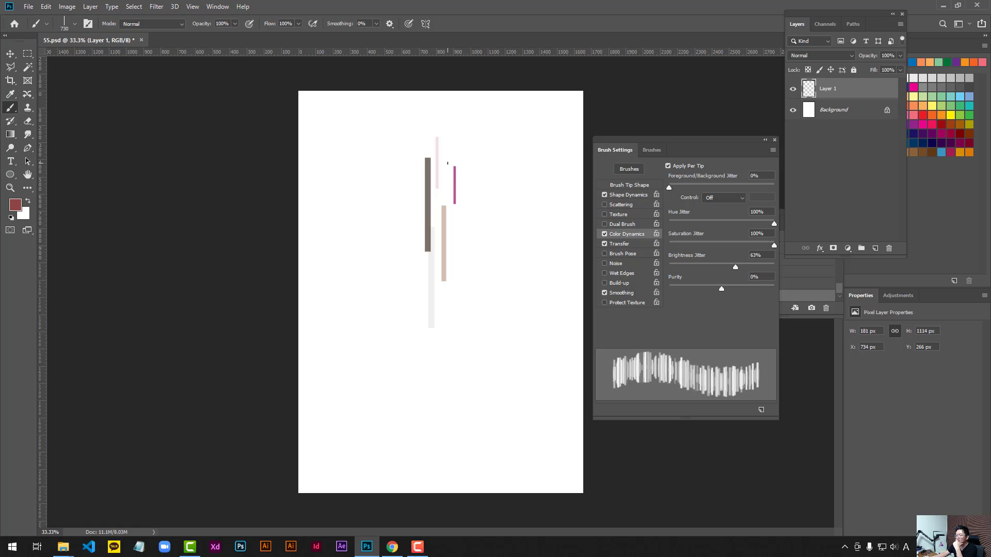
left_click(442, 150)
left_click(443, 151)
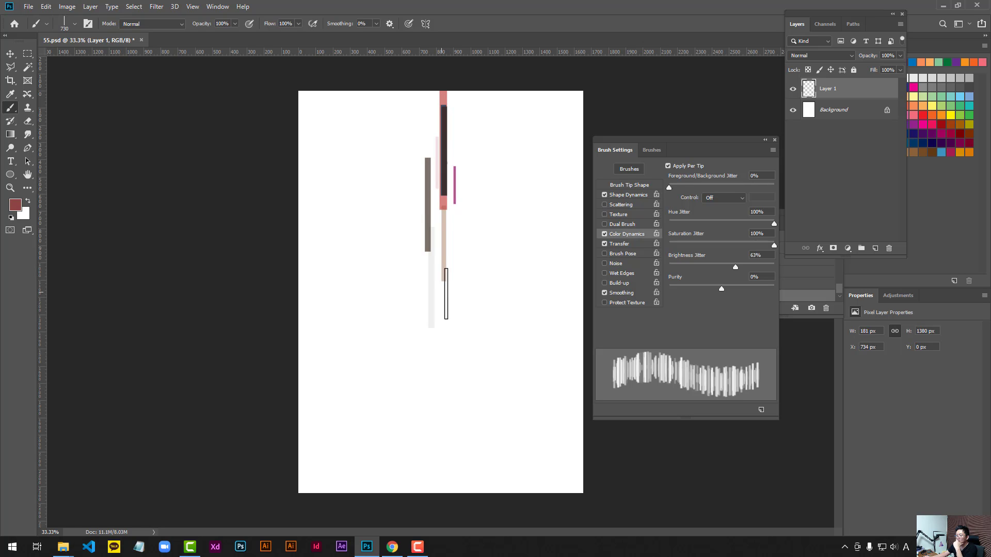
left_click(453, 277)
left_click(426, 310)
left_click(441, 335)
left_click(432, 389)
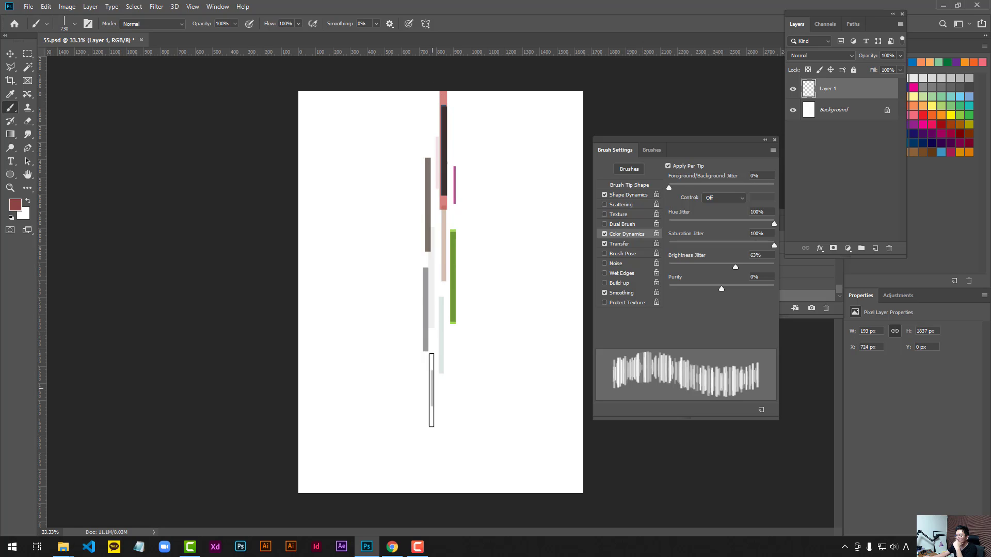
left_click(426, 422)
left_click(434, 449)
left_click(453, 406)
left_click(450, 352)
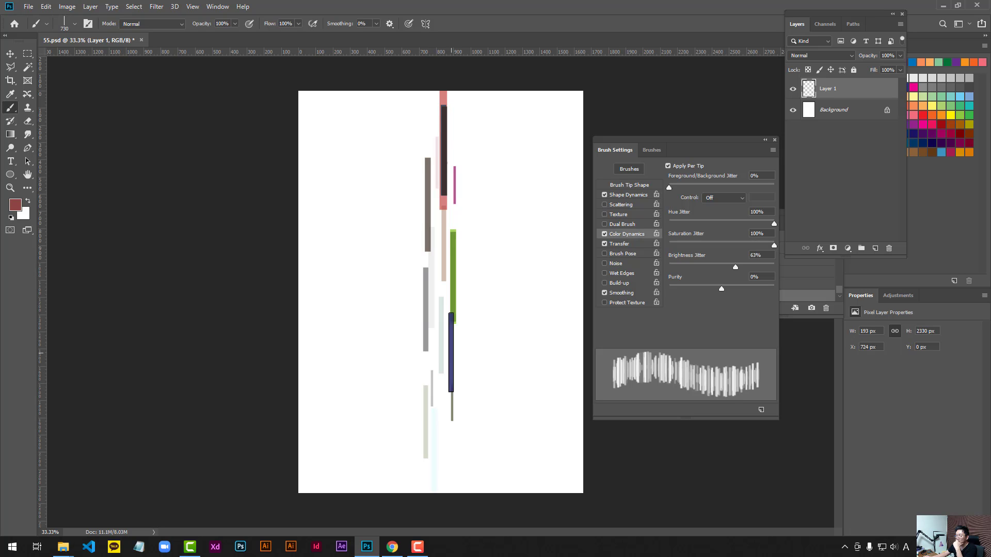
left_click(432, 318)
left_click(411, 258)
left_click(418, 224)
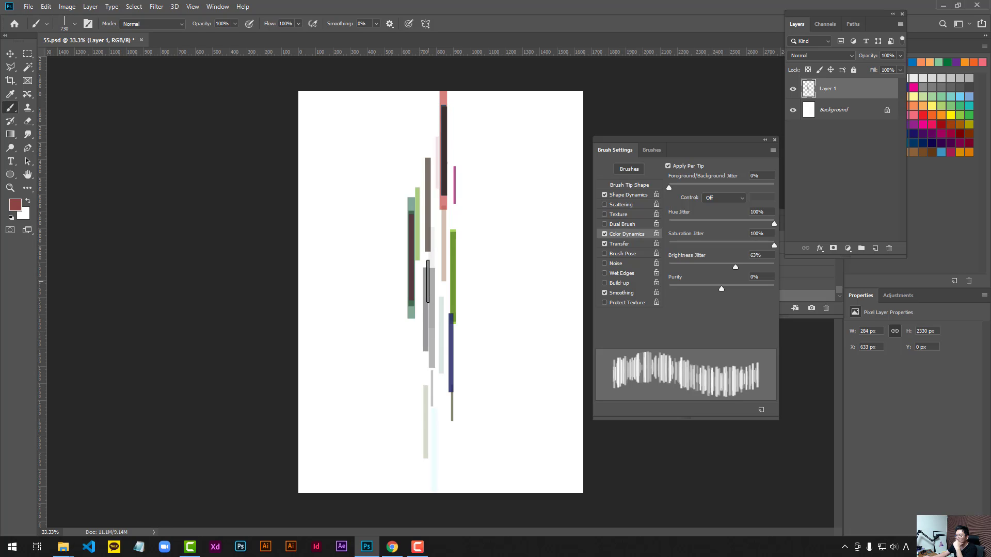
left_click(444, 291)
left_click(438, 256)
left_click(411, 364)
left_click(426, 387)
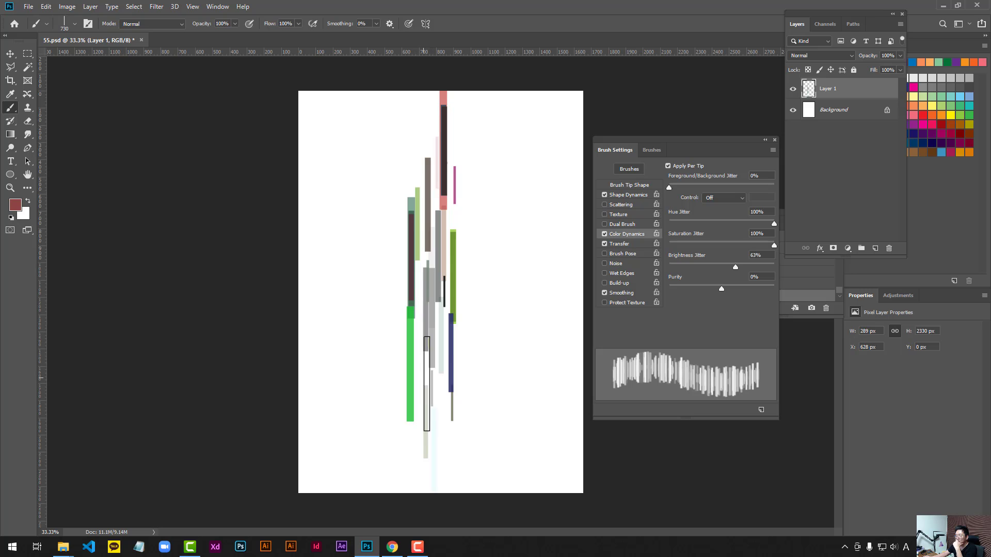
left_click(423, 370)
left_click(398, 289)
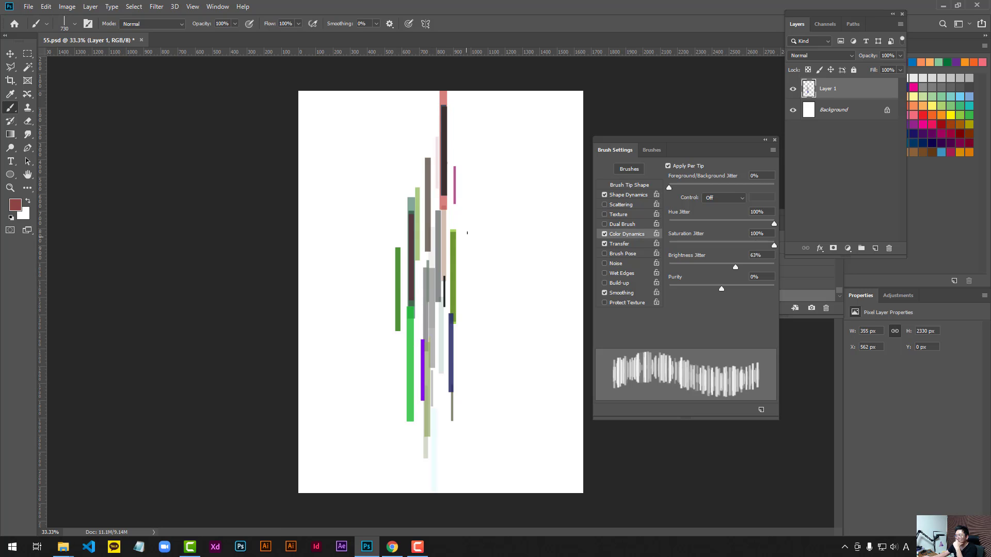
left_click(459, 206)
left_click(433, 151)
left_click(410, 173)
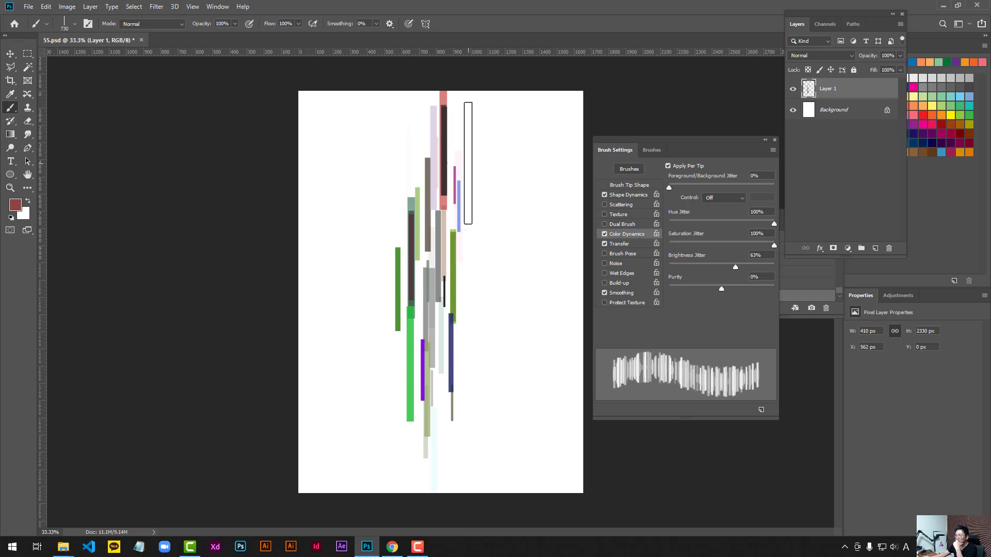
left_click(468, 164)
left_click(462, 287)
left_click(474, 350)
left_click(468, 402)
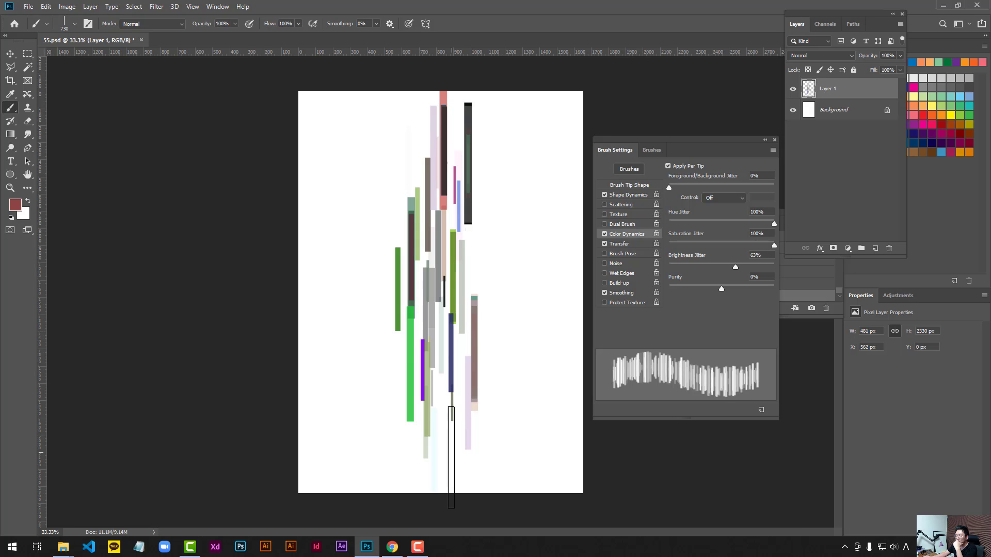
left_click(451, 457)
left_click(425, 451)
left_click(401, 443)
left_click(424, 373)
left_click(453, 343)
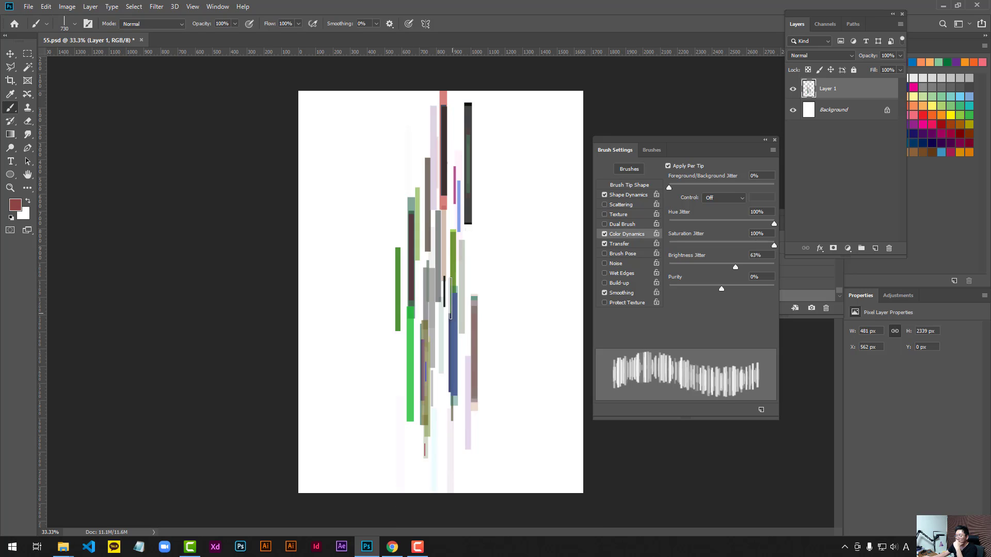
left_click(450, 295)
left_click(425, 254)
left_click(415, 294)
left_click(457, 220)
left_click(454, 184)
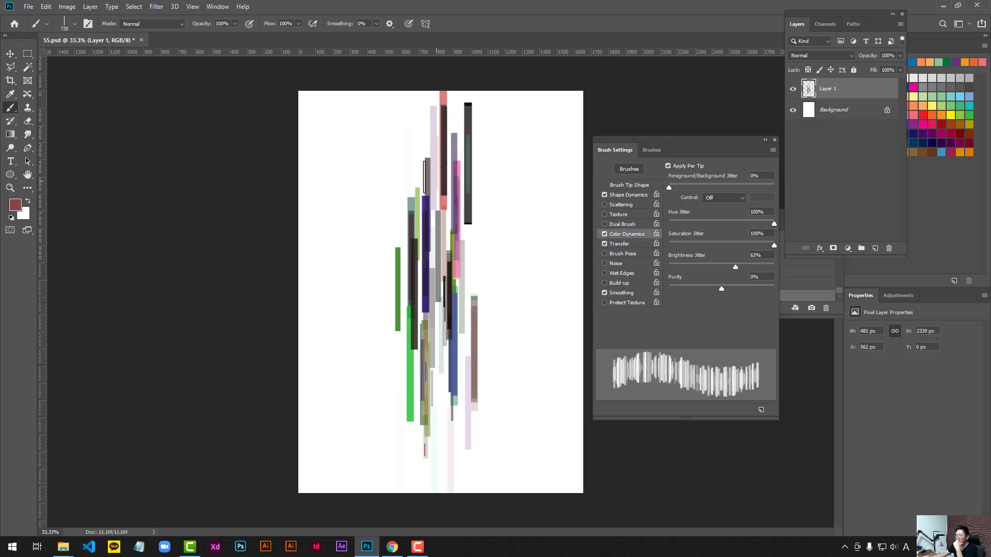
left_click(414, 139)
left_click(415, 136)
left_click(399, 181)
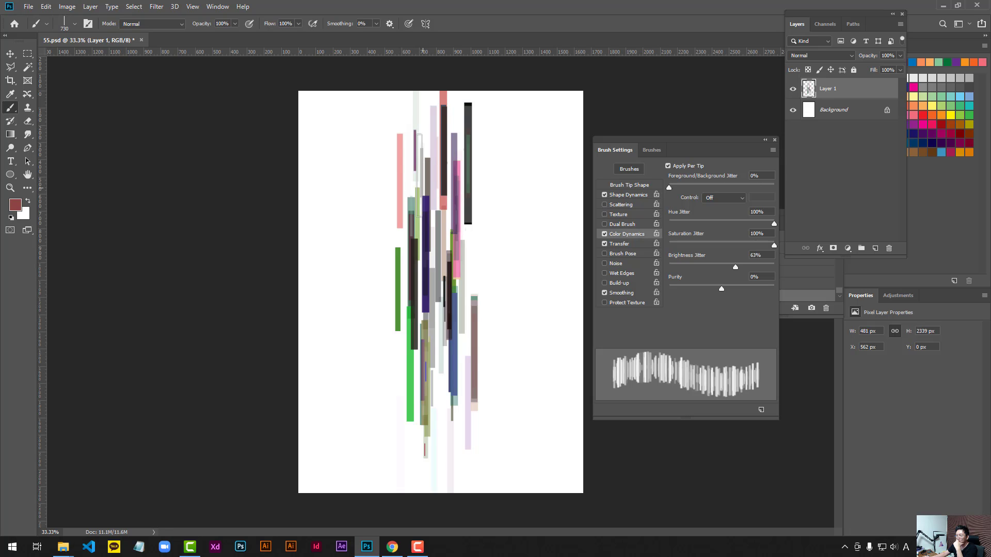
left_click(418, 173)
left_click(425, 148)
left_click(452, 163)
left_click(475, 282)
left_click(456, 369)
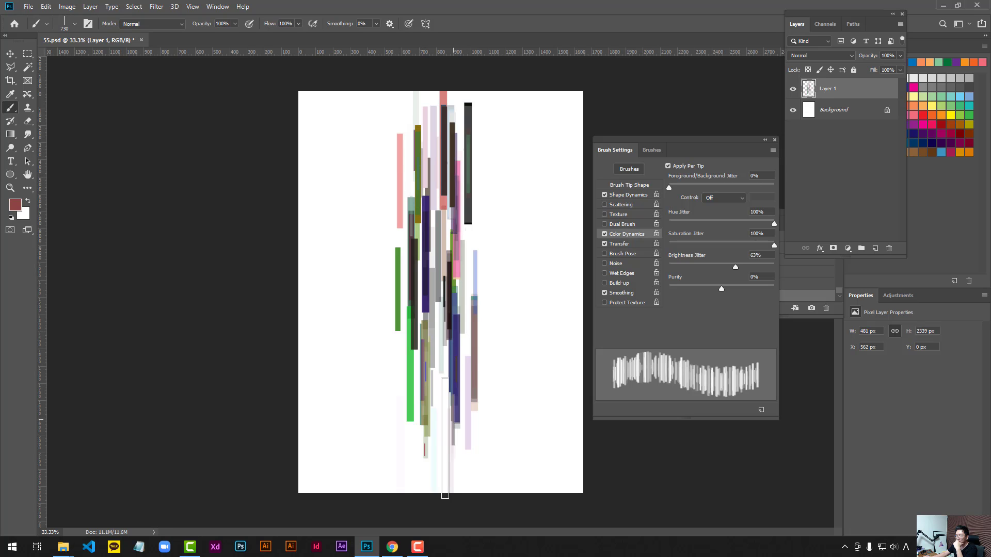
left_click(435, 440)
left_click(412, 458)
left_click(405, 417)
left_click(403, 400)
left_click(431, 374)
left_click(457, 421)
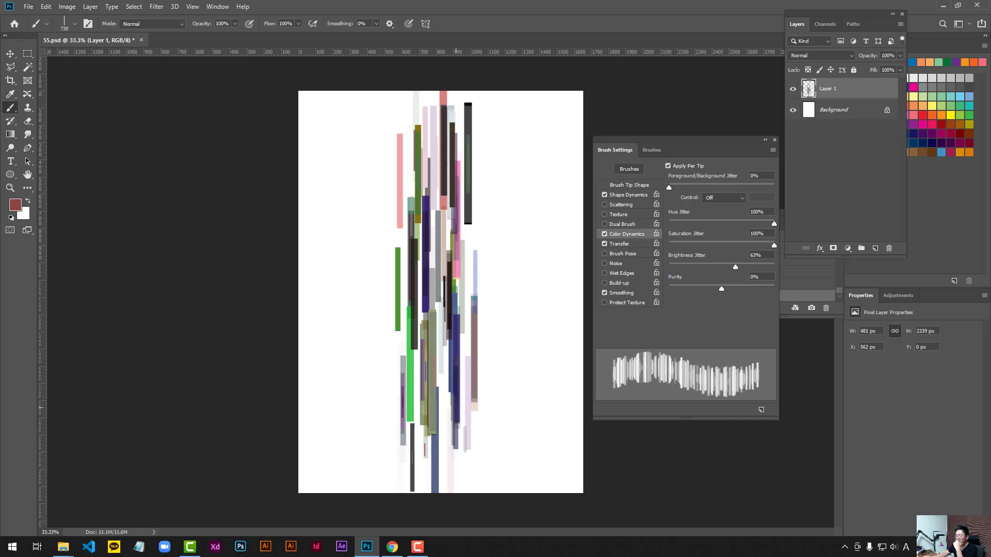
left_click(466, 444)
left_click(456, 407)
left_click(455, 356)
left_click(446, 287)
left_click(428, 228)
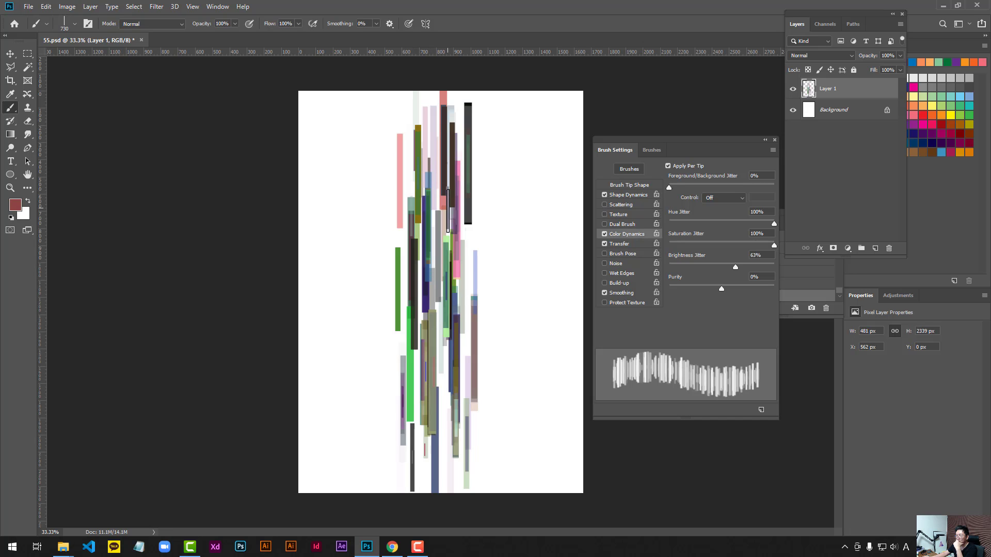
left_click(447, 208)
left_click(456, 372)
left_click(10, 53)
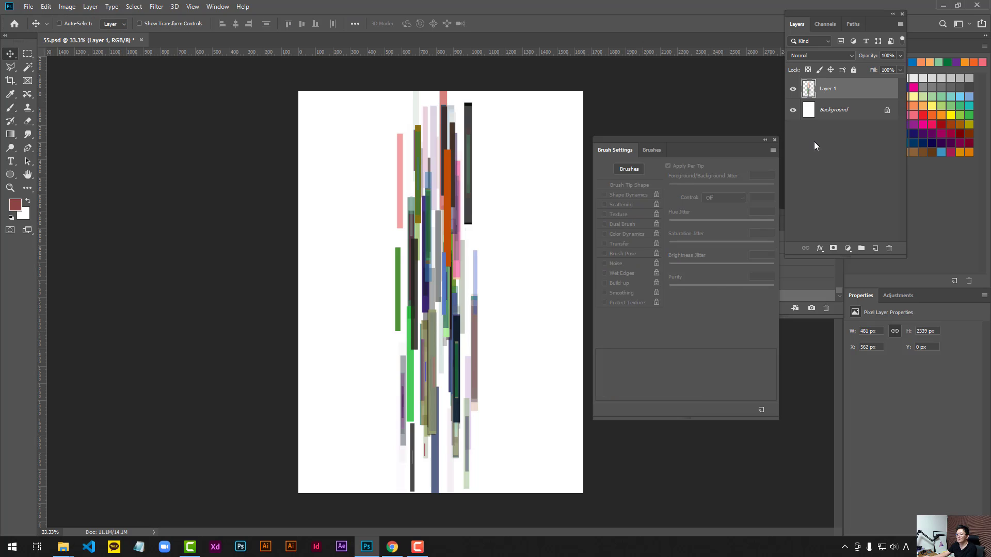
- Return to the Brush tool and fill out the column with about five more bars near its edges and lower middle
left_click(10, 108)
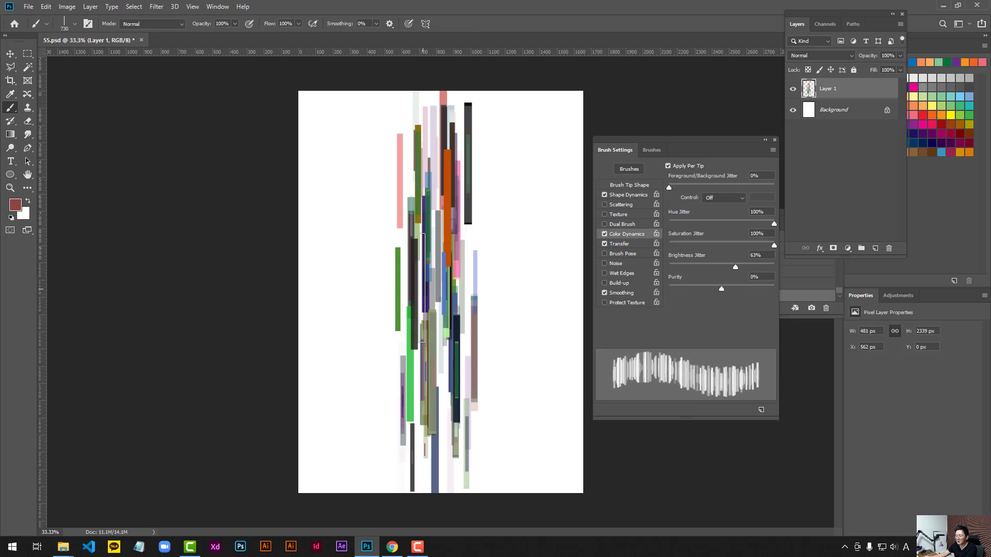
left_click(405, 281)
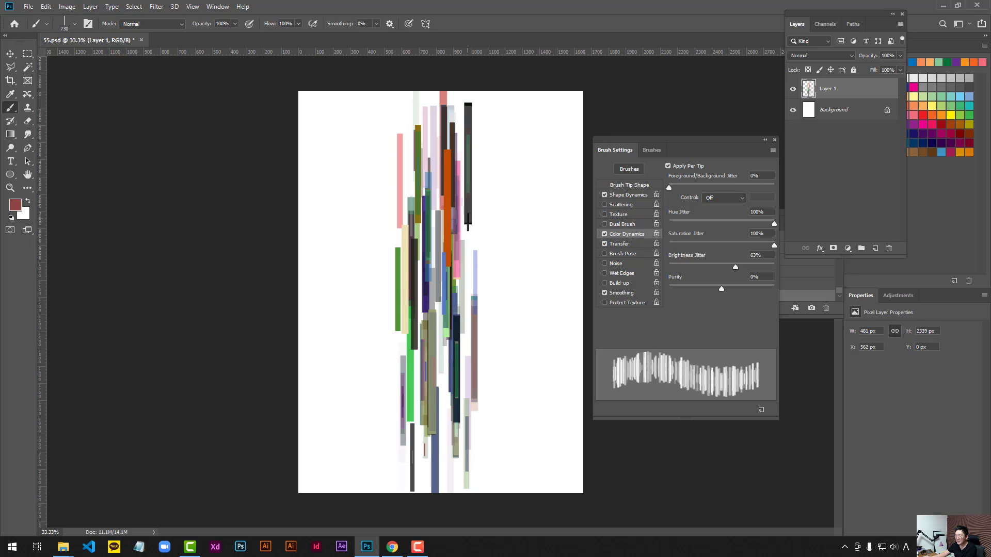
left_click(459, 190)
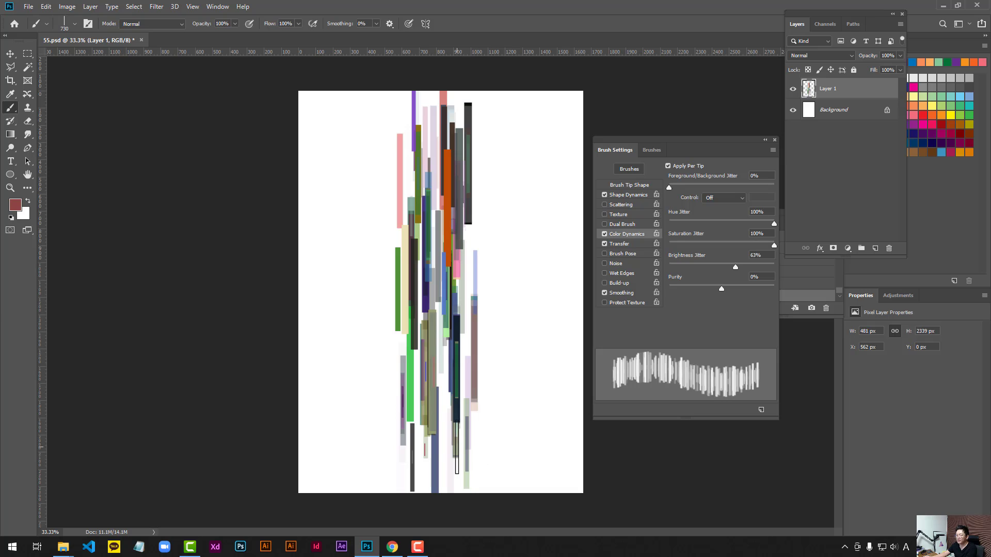
left_click(445, 420)
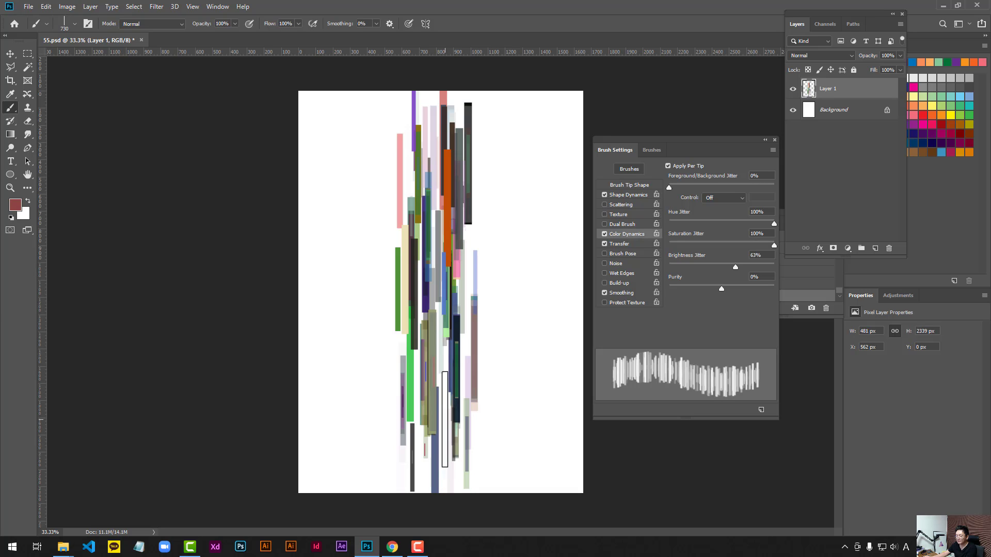
left_click(469, 327)
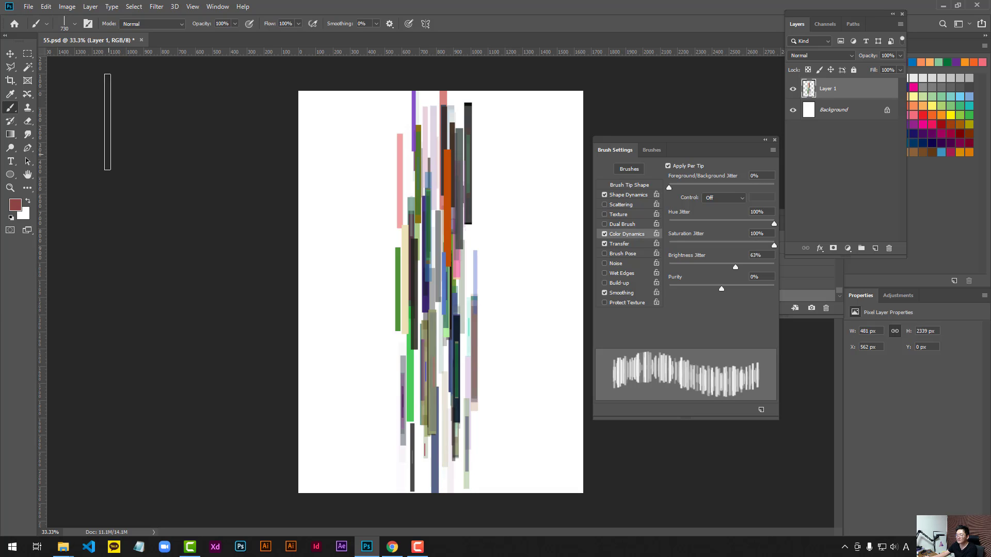
- Duplicate the painted bar layer and hide the original beneath the copy
left_click(10, 54)
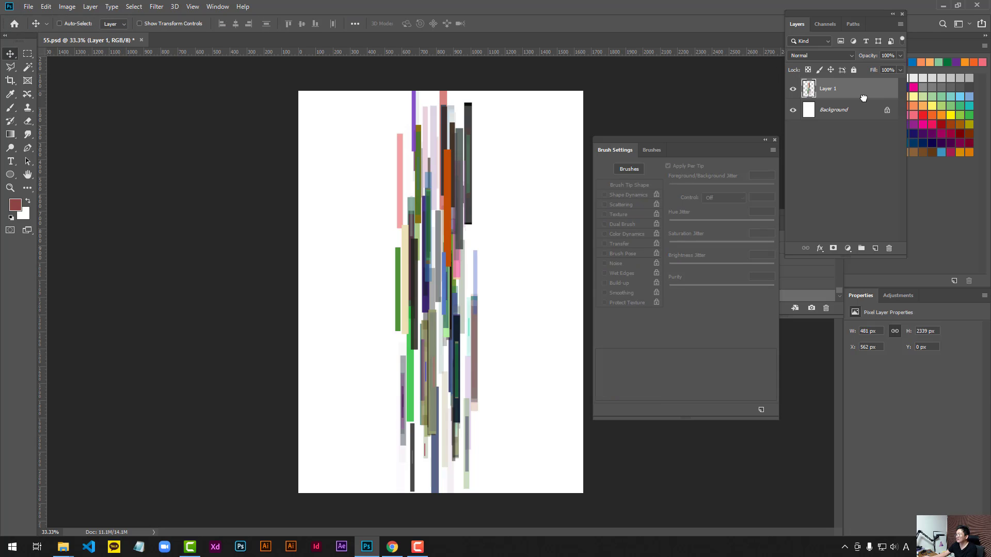
left_click_drag(864, 98, 876, 248)
left_click(793, 110)
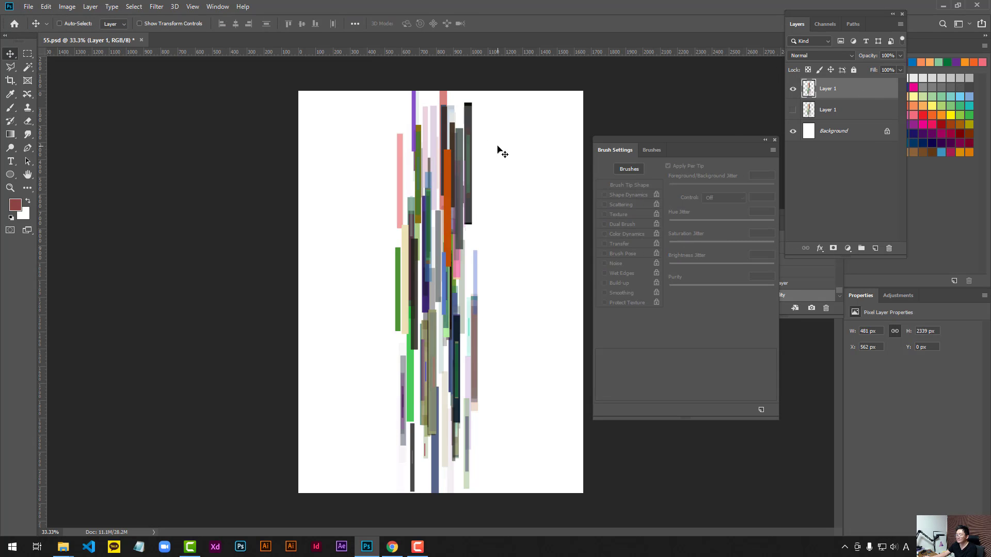
- Rotate the visible copy of the bars by -45° with Free Transform
key("ctrl+t")
left_click_drag(497, 79, 334, 95)
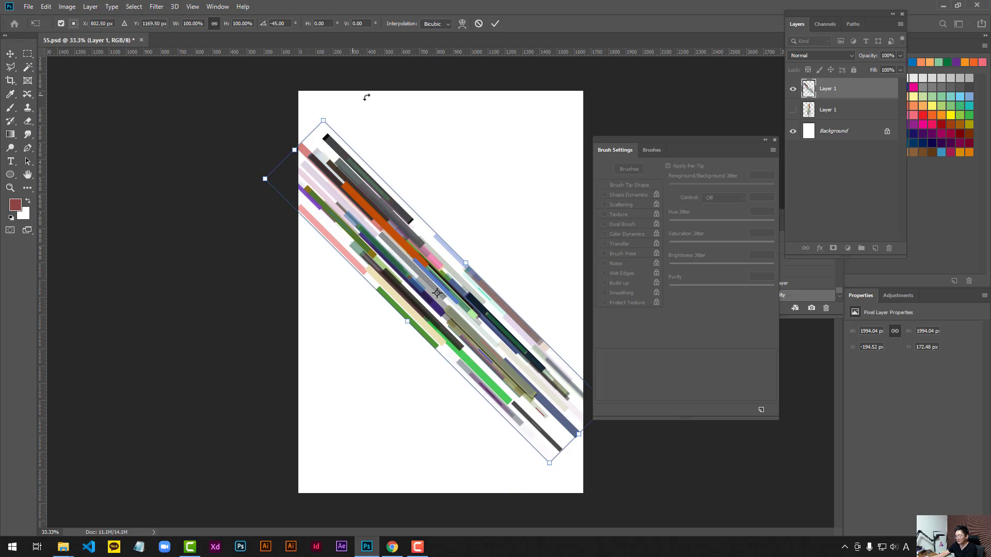
key("Return")
- Apply the Offset filter to the diagonal bars with Horizontal +938, Vertical 0 and Wrap Around, and move the Brush Settings panel away from the page
left_click(155, 7)
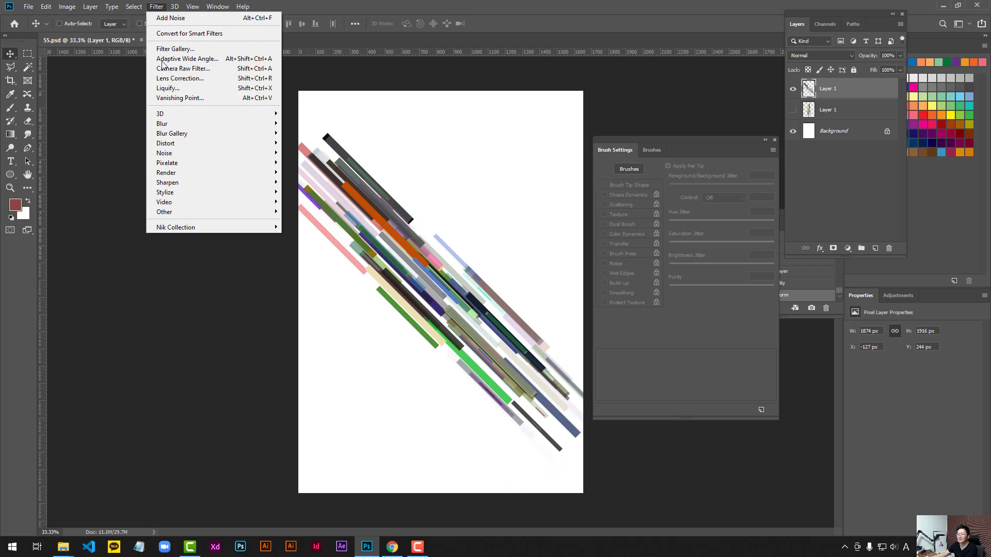
mouse_move(198, 213)
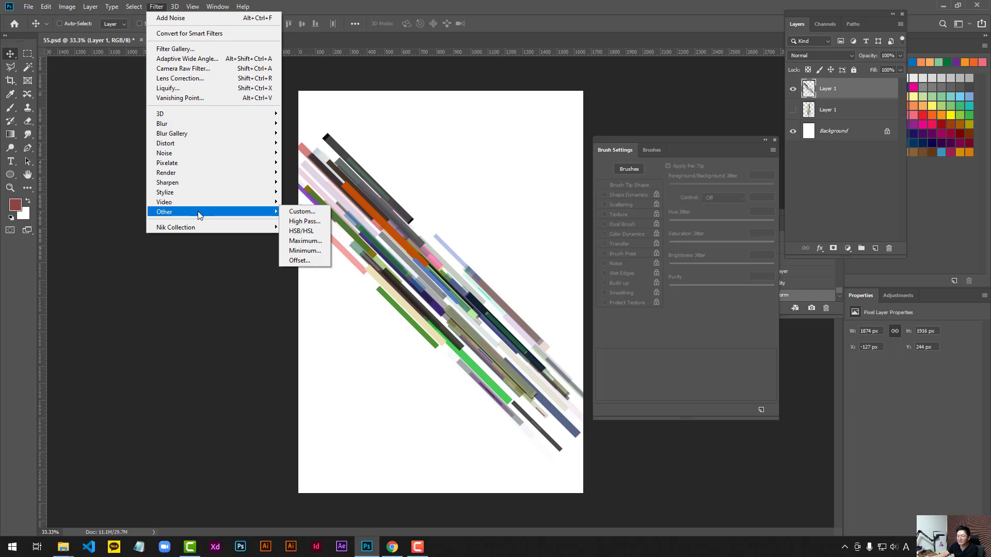
left_click(311, 264)
left_click_drag(470, 132, 617, 130)
mouse_move(631, 156)
left_mouse_down()
mouse_move(616, 156)
mouse_move(631, 159)
left_mouse_up()
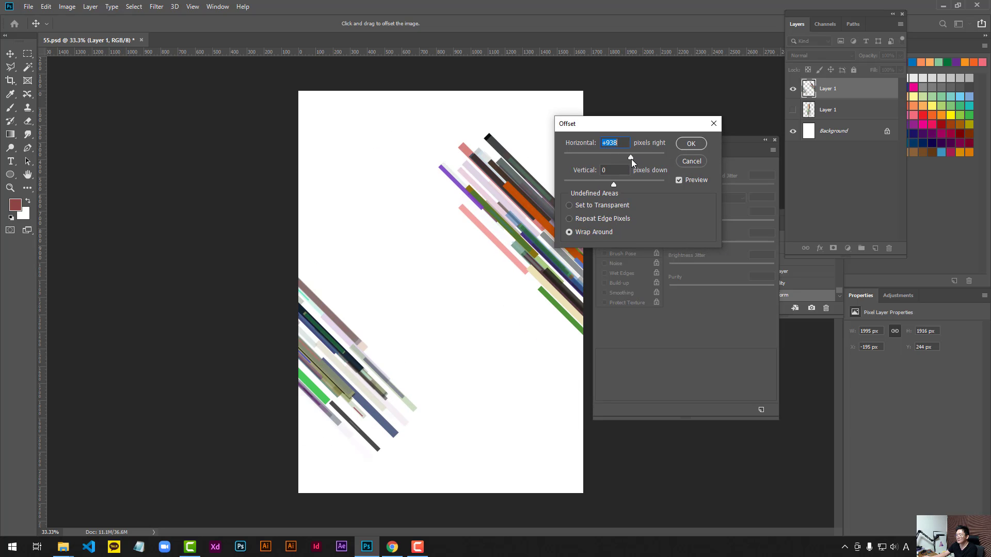
left_click(693, 144)
left_click_drag(695, 143, 720, 200)
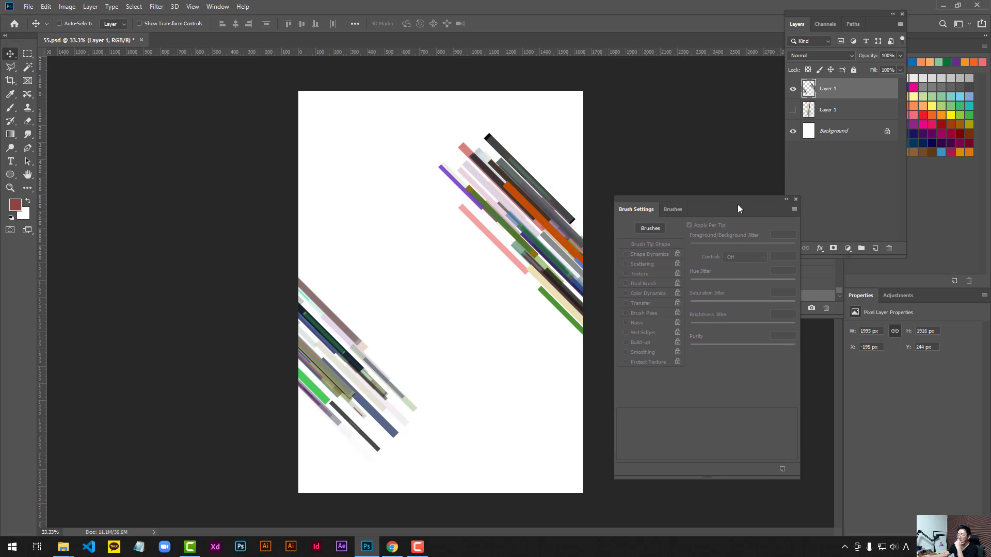
- Apply the Spherize filter to the diagonal bars with Amount 50 and Mode Horizontal Only, and shift the layer up and to the right
left_click(157, 7)
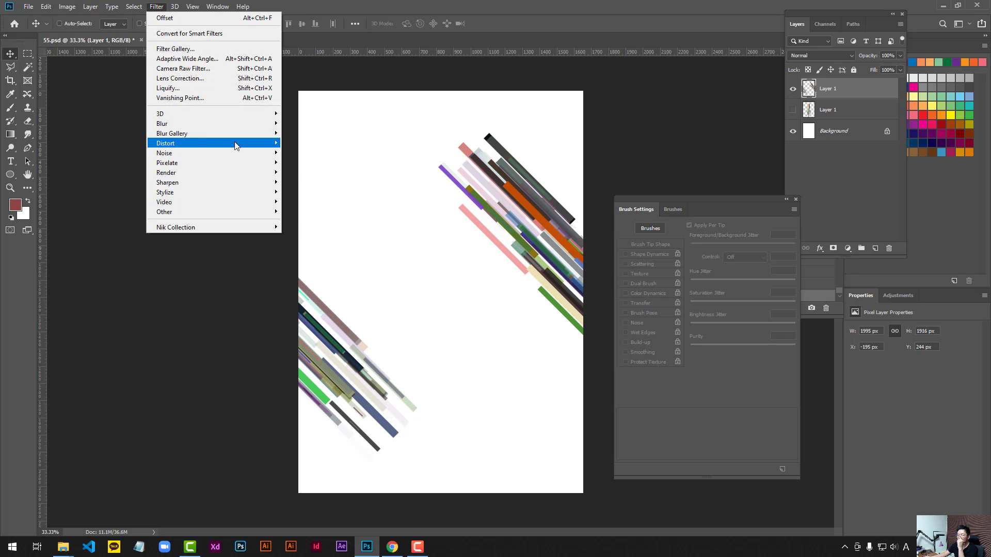
mouse_move(234, 143)
left_click(312, 193)
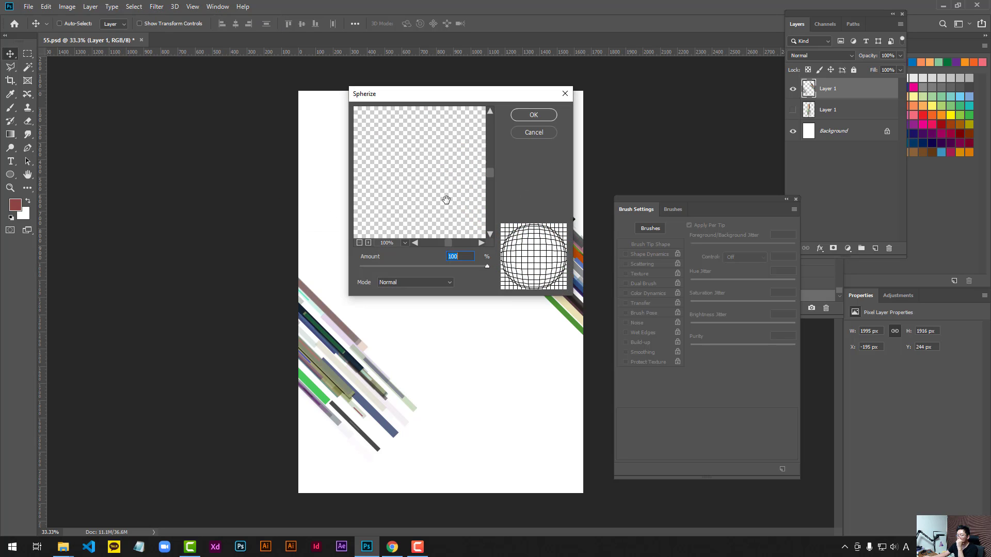
left_click(416, 283)
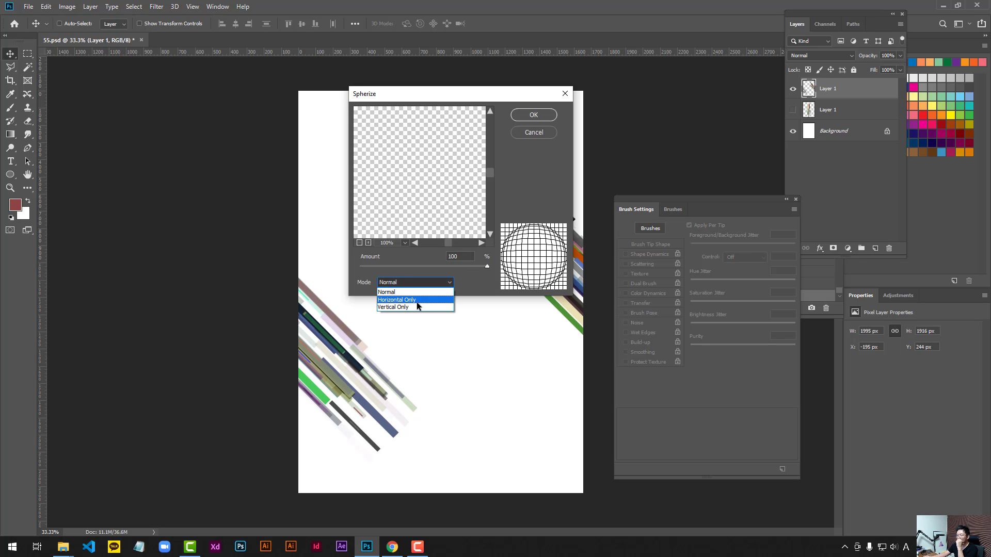
left_click(417, 302)
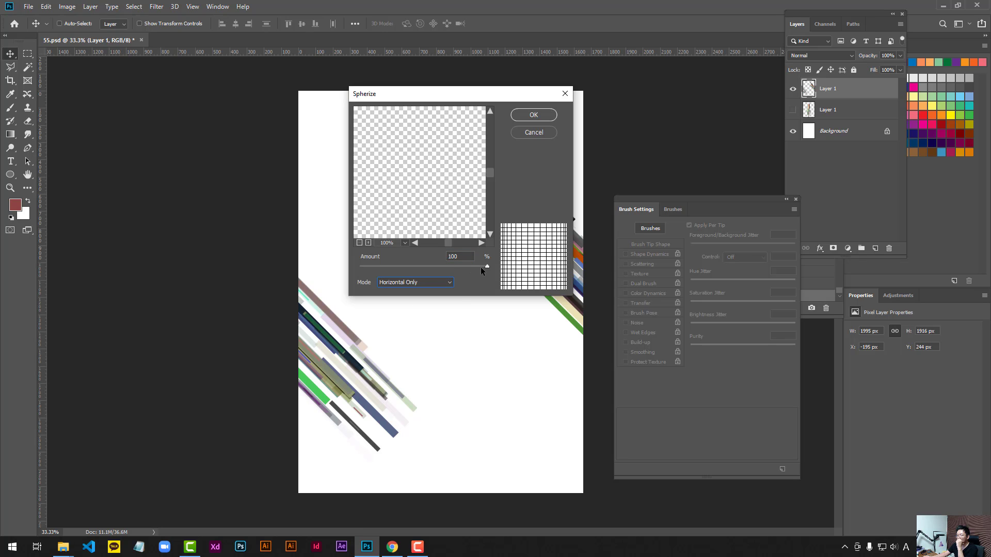
left_click(428, 262)
type("50")
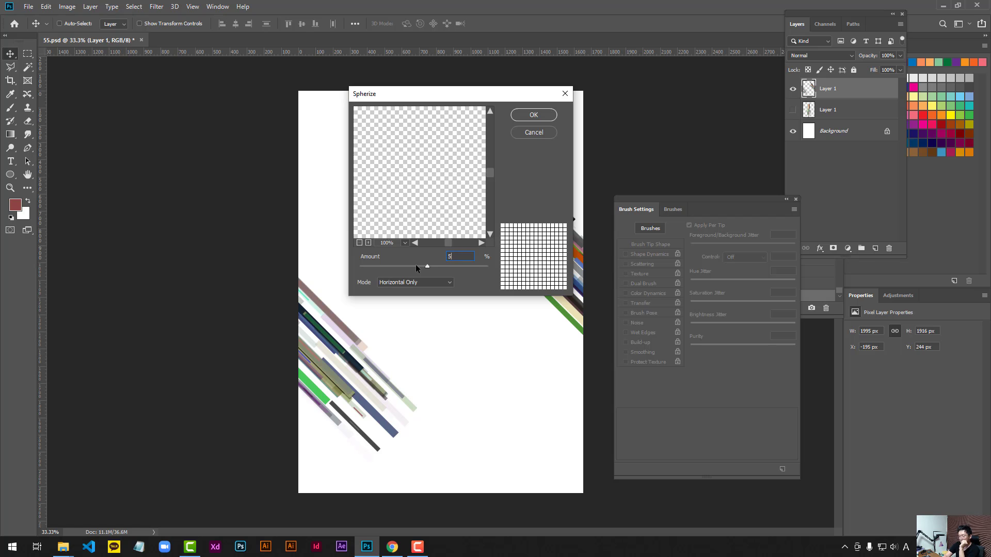
left_click(532, 115)
left_click_drag(426, 278, 493, 247)
- Select the curved lower group of bars with a rectangular marquee and cut it onto its own layer
left_click(27, 53)
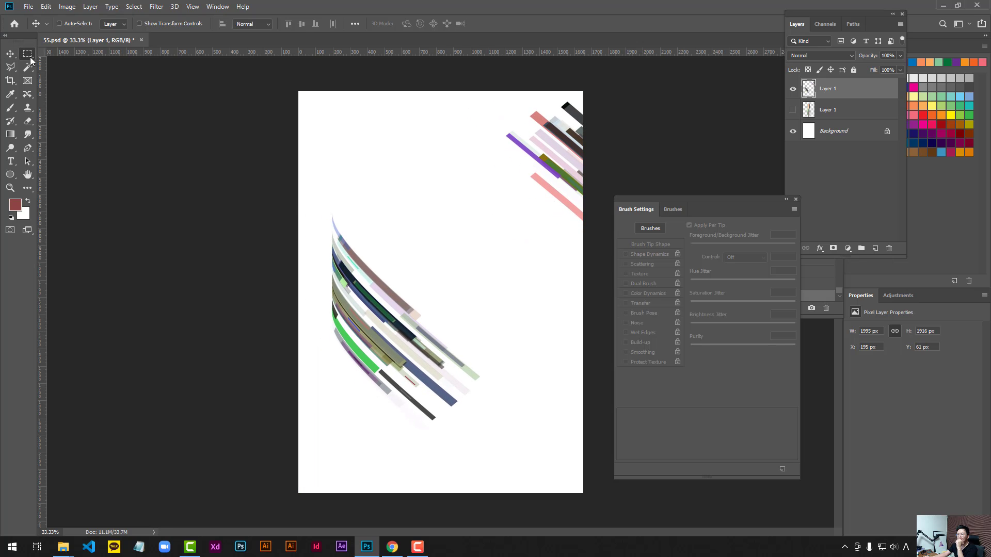
left_click_drag(299, 189, 498, 438)
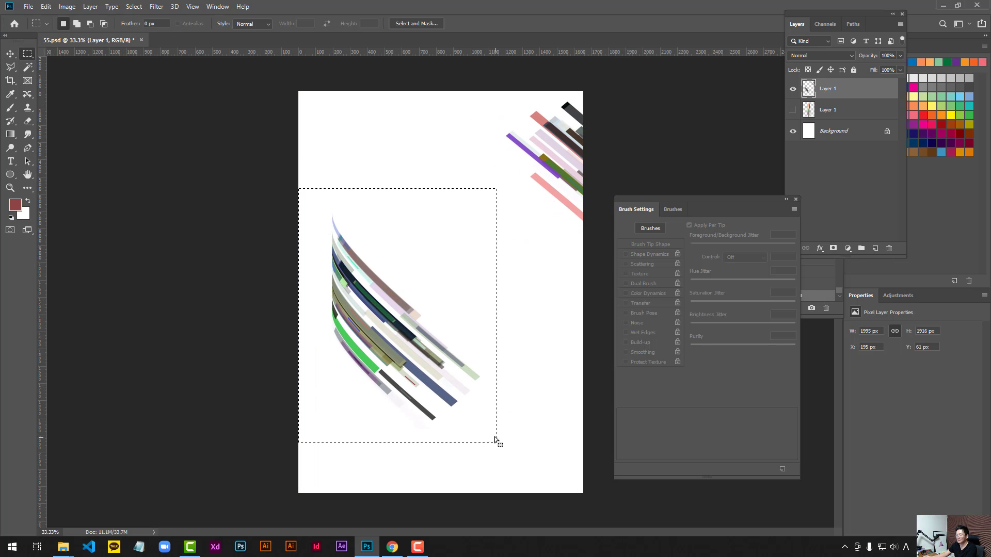
key("ctrl+j")
left_click(11, 54)
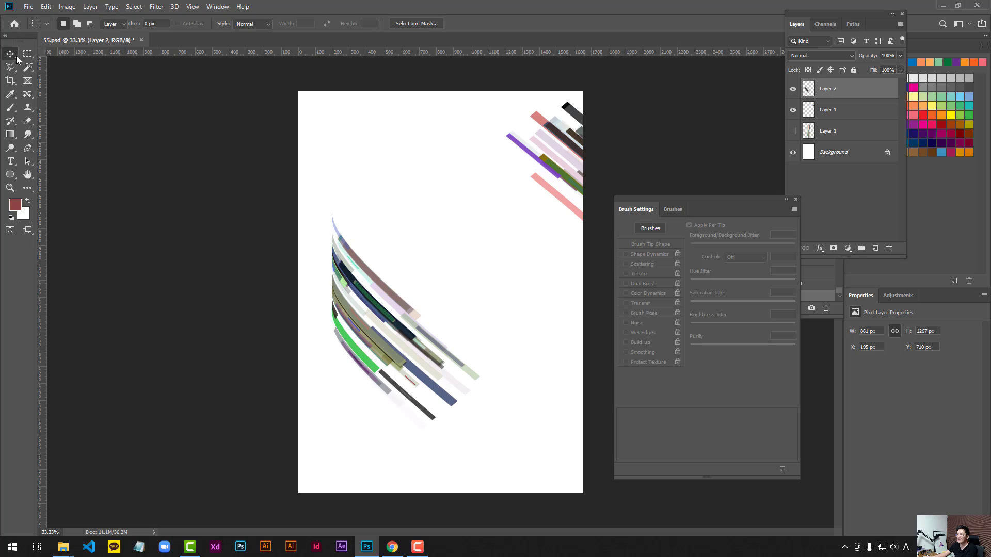
- Move the Layers panel nearer the page and slide the remaining upper bars on Layer 1 horizontally to the page's left edge
left_click(826, 110)
left_click_drag(837, 20, 719, 72)
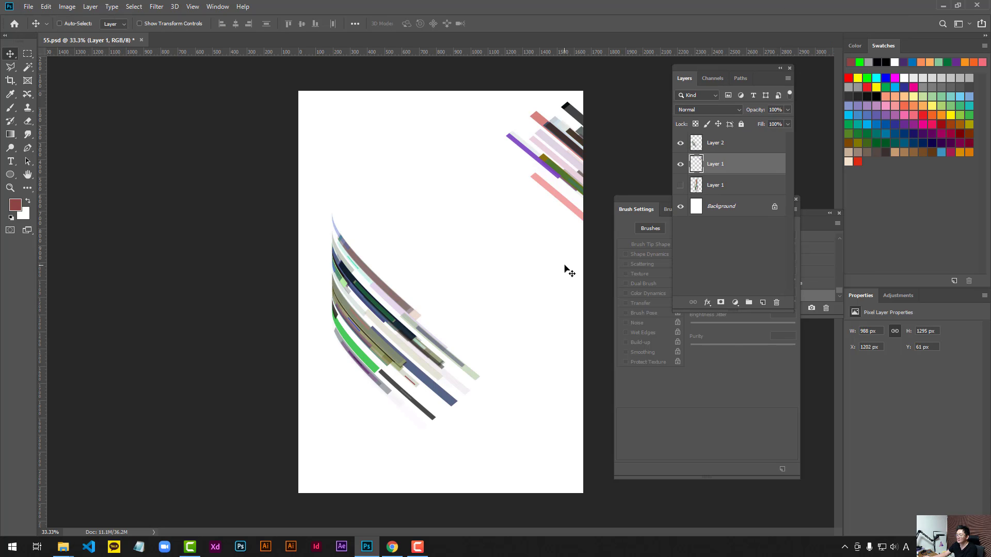
left_click_drag(589, 214, 483, 236)
key("ctrl+z")
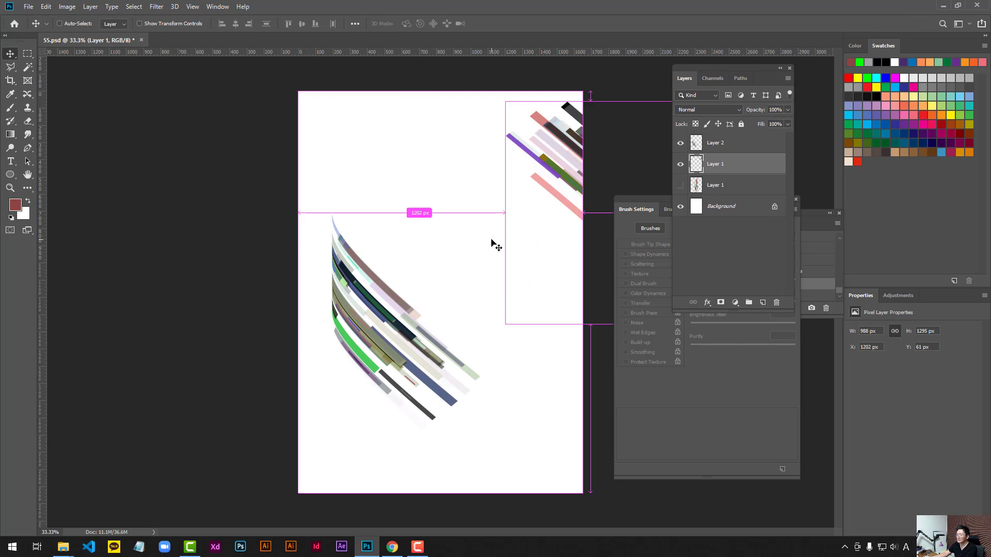
left_click_drag(597, 203, 339, 203)
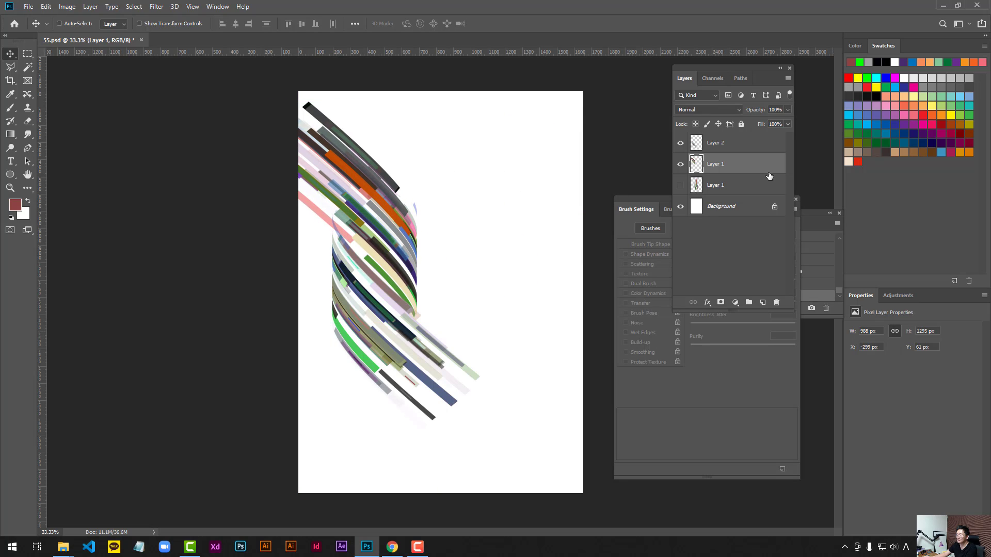
- Move the Layer 2 bars to meet the upper bars in a continuous S-curve and position both layers diagonally across the page
left_click(721, 150)
left_click_drag(381, 272, 493, 315)
left_click(701, 164, "shift")
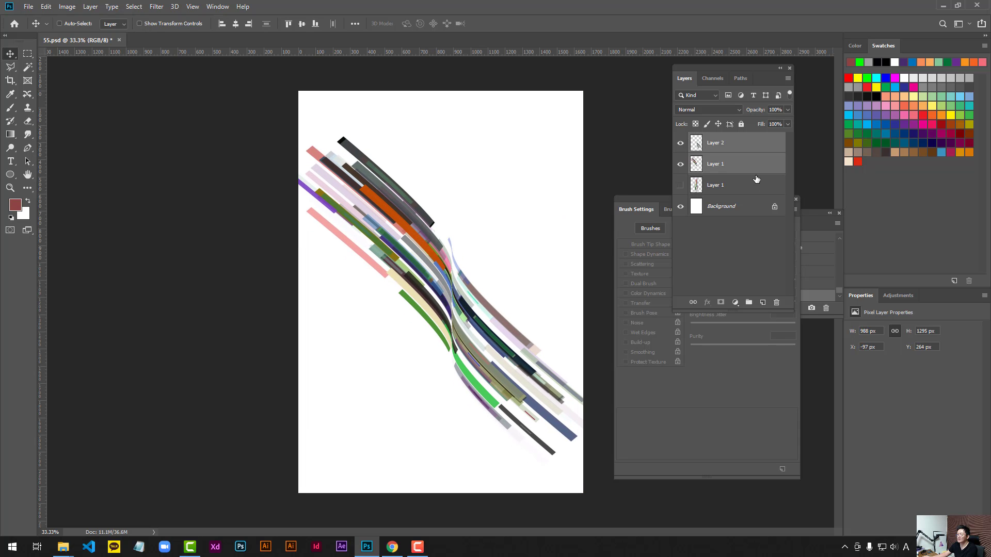
- Flip the upper bars on Layer 1 horizontally and join them with the lower bars into one arc around the middle of the page
left_click(738, 171)
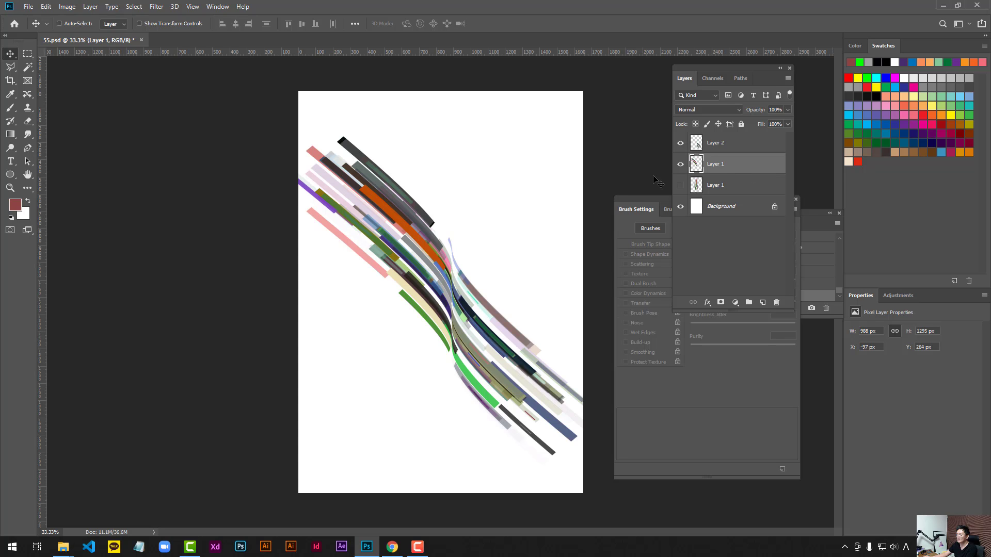
key("ctrl+t")
right_click(398, 233)
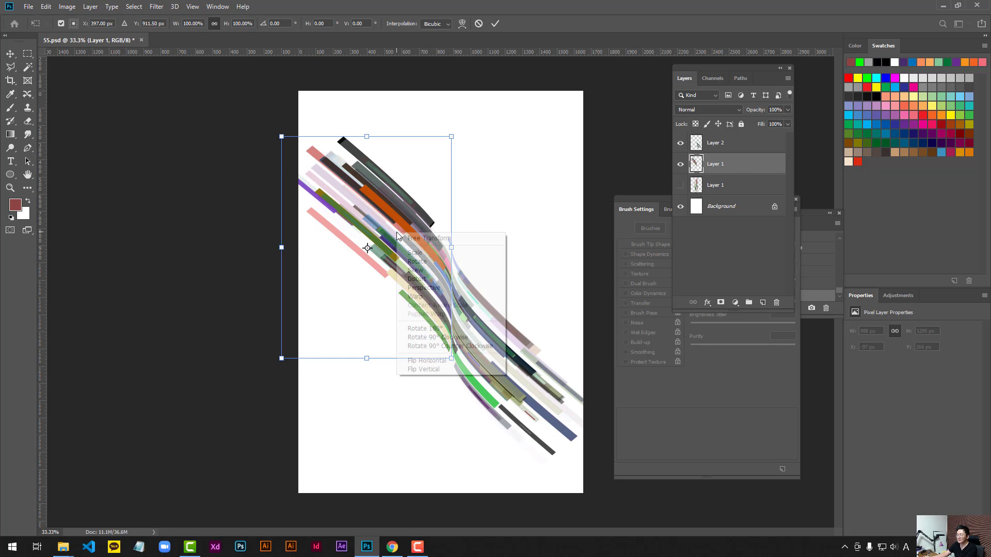
left_click(450, 361)
key("Return")
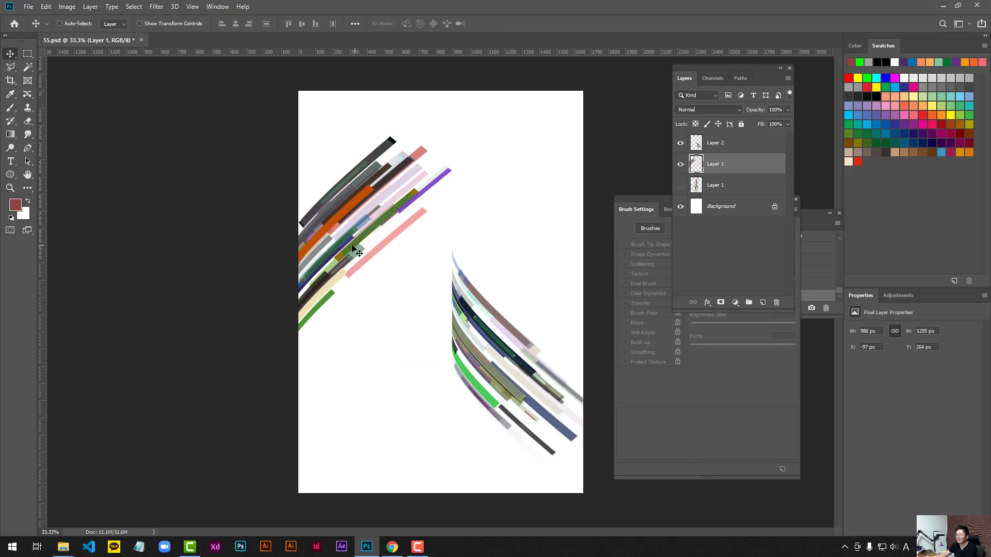
left_click_drag(370, 247, 485, 230)
left_click(727, 149, "shift")
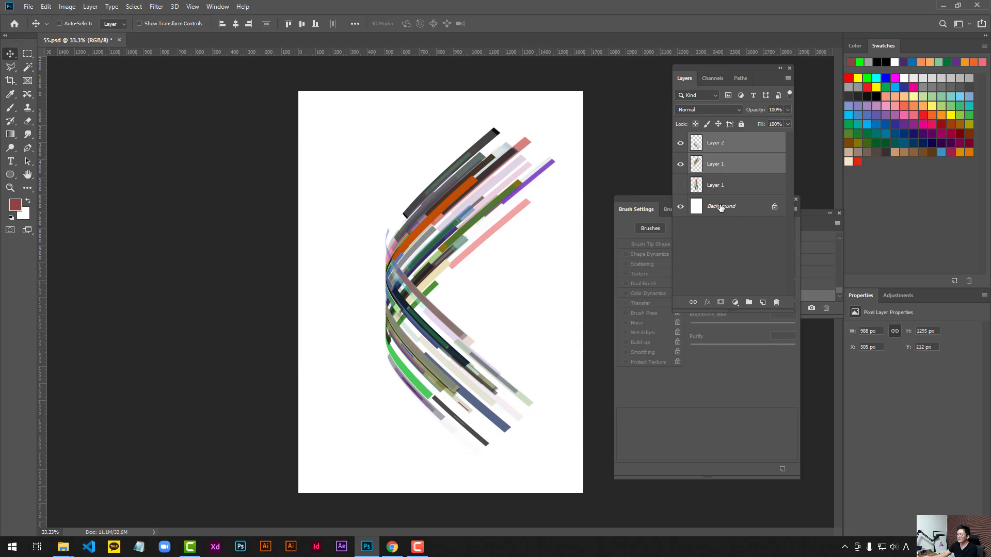
- Invert the Background layer to black
left_click(721, 206)
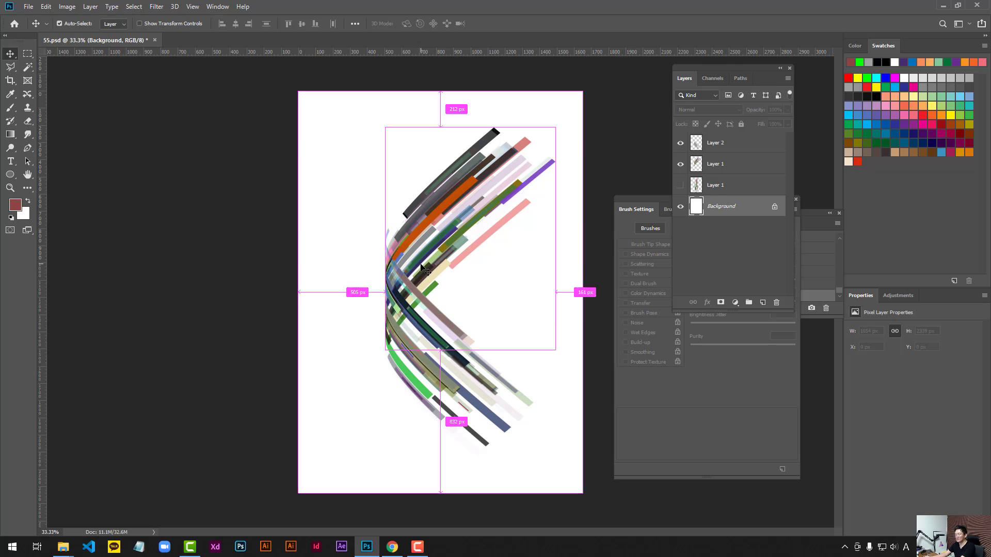
key("ctrl+i")
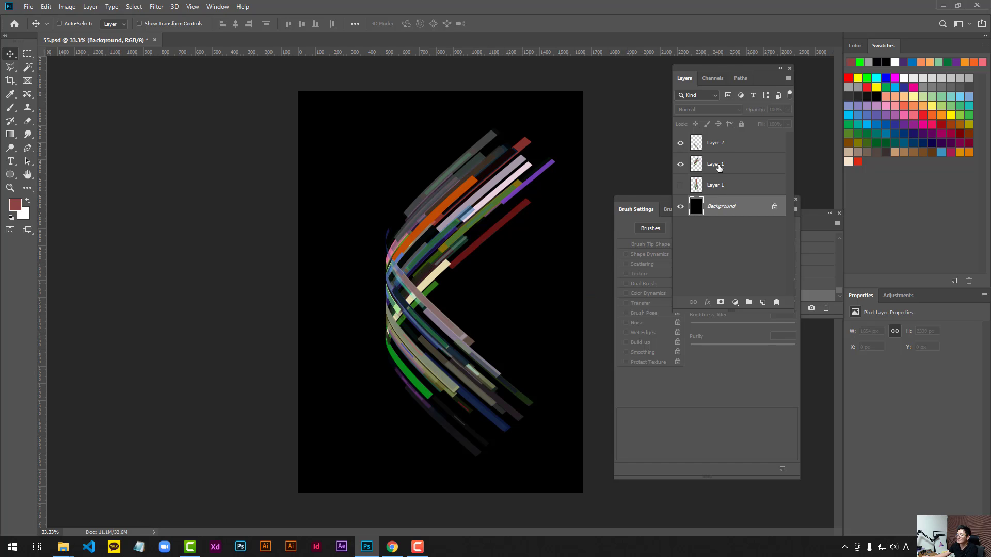
- Add a layer mask to the upper bars on Layer 1 and fade their lower-left end with a diagonal black-to-white gradient
left_click(719, 167)
left_click(681, 165)
left_click(682, 165)
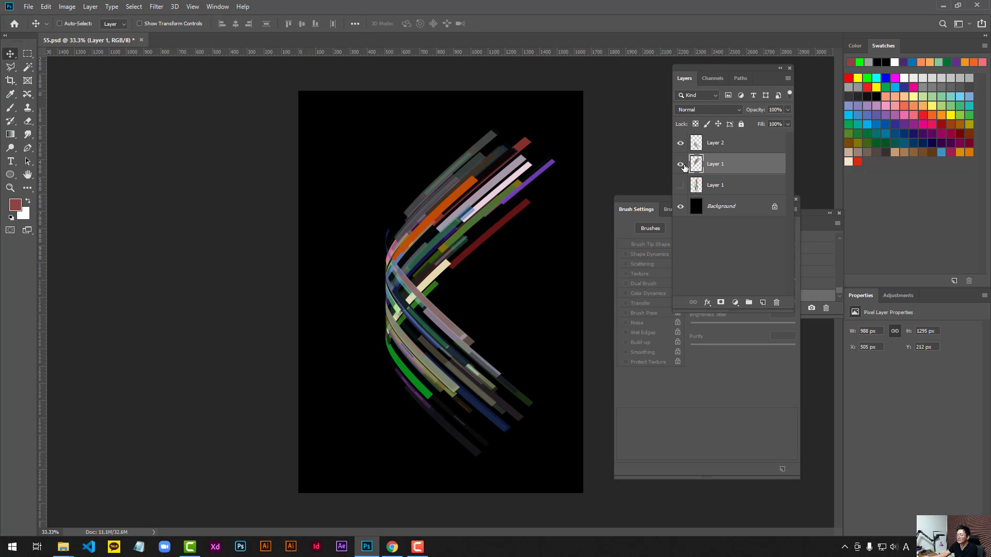
left_click(721, 302)
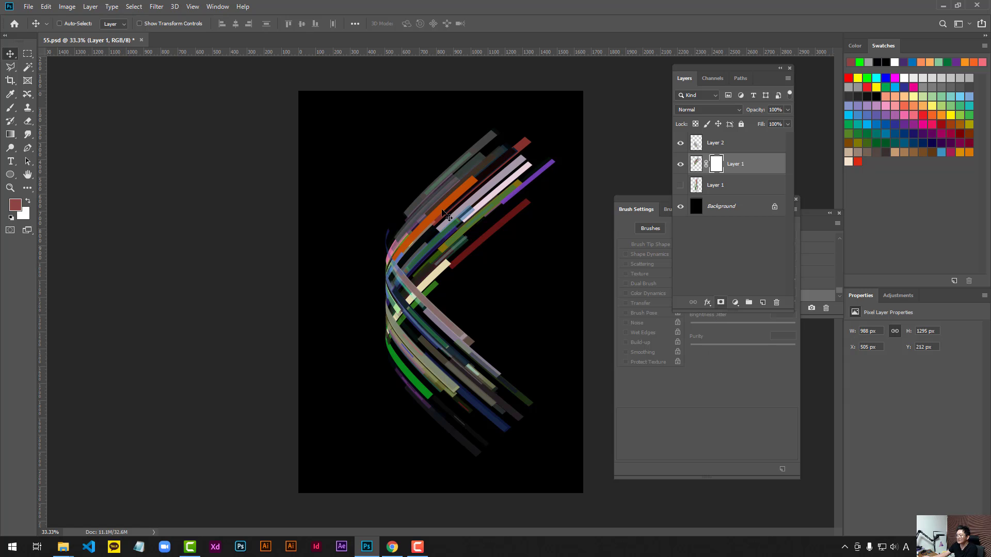
left_click(10, 137)
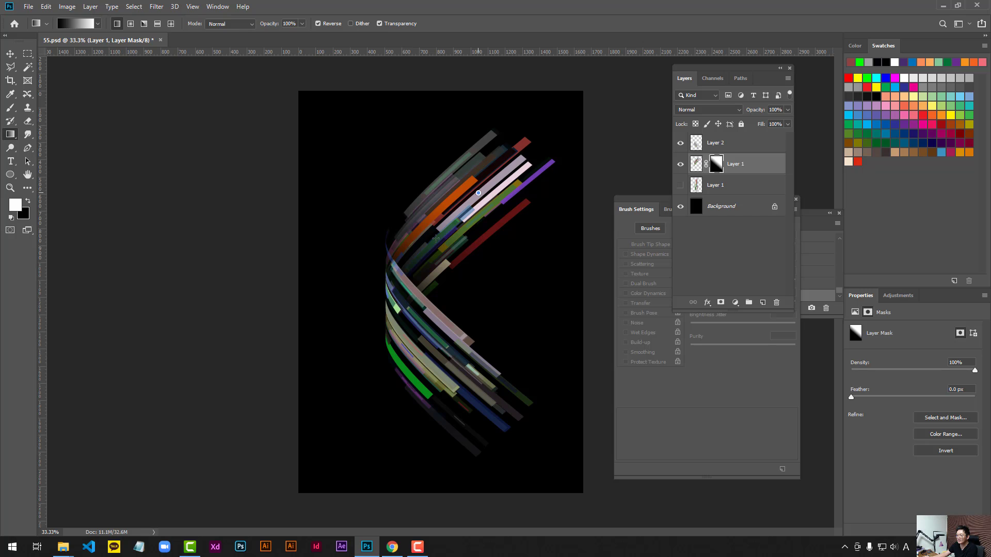
left_click_drag(436, 239, 381, 296)
left_click(11, 55)
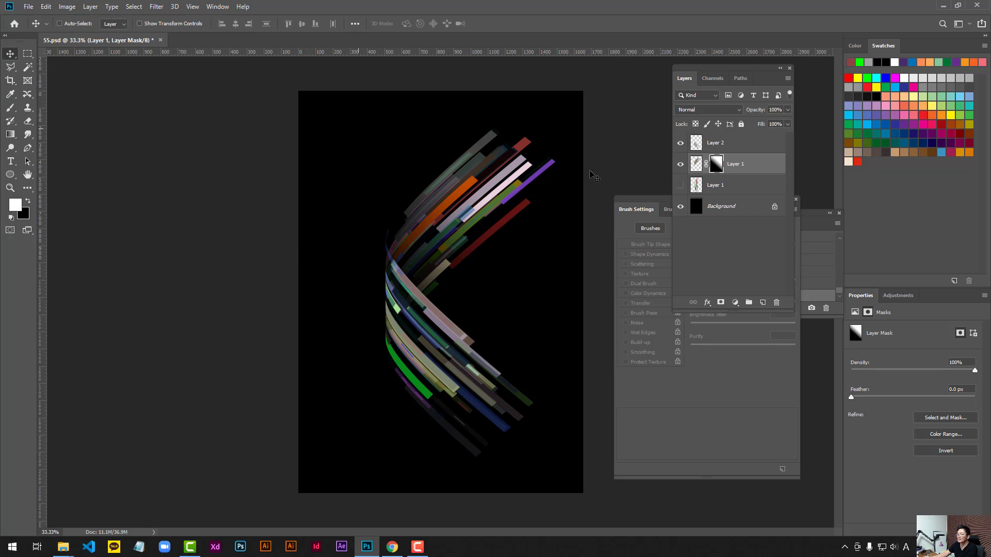
- Duplicate both visible bar layers and move the copies left beside the original arc
left_click(734, 150, "ctrl")
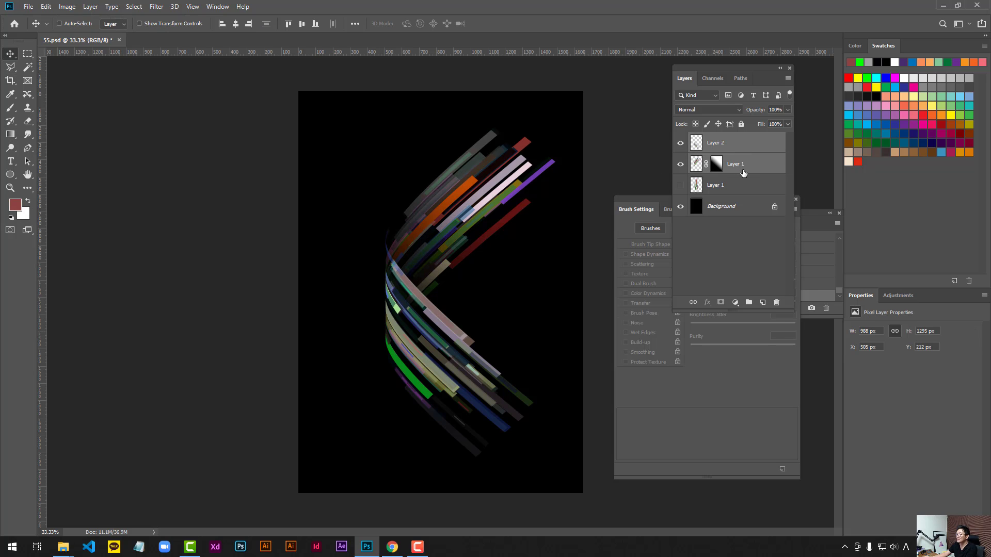
left_click_drag(749, 166, 762, 302)
left_click_drag(491, 250, 413, 230)
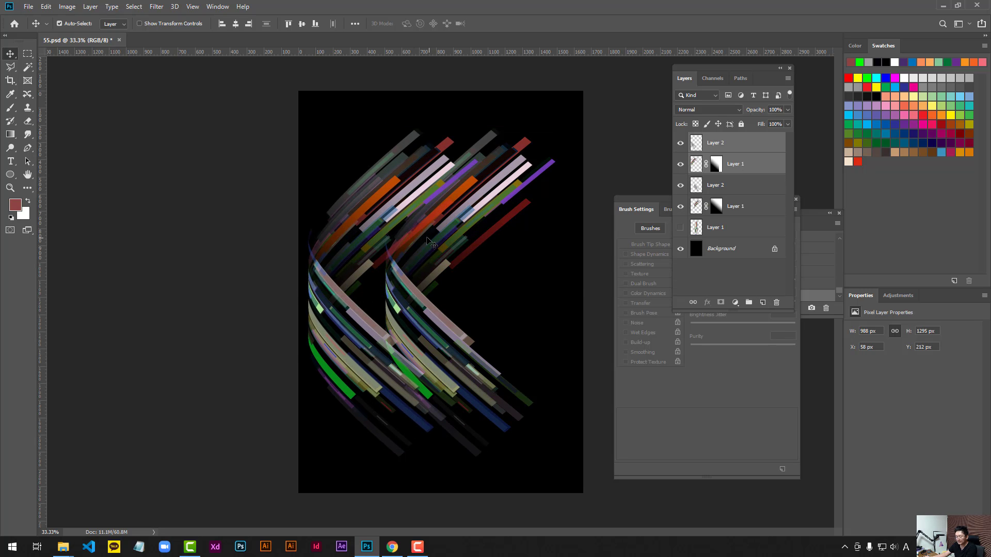
- Flip the copied arc vertically and horizontally with Free Transform and place it back to back with the original, forming an X
key("ctrl+t")
right_click(394, 201)
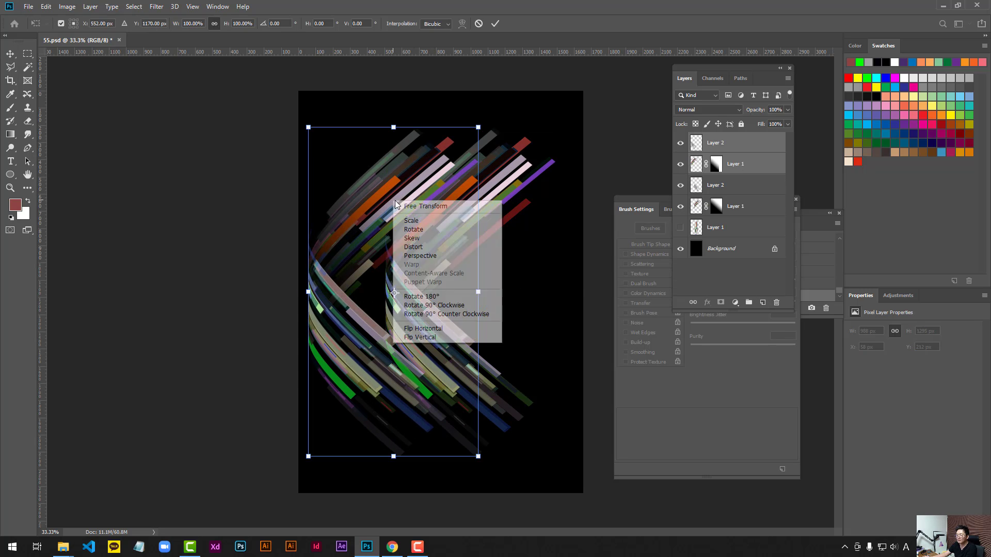
left_click(445, 337)
right_click(398, 273)
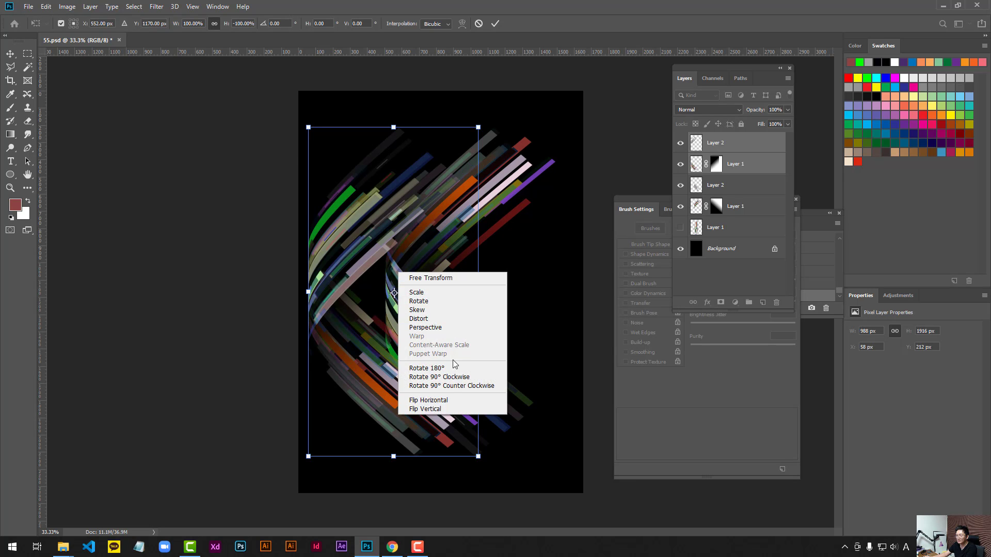
left_click(450, 398)
left_click_drag(402, 317, 398, 305)
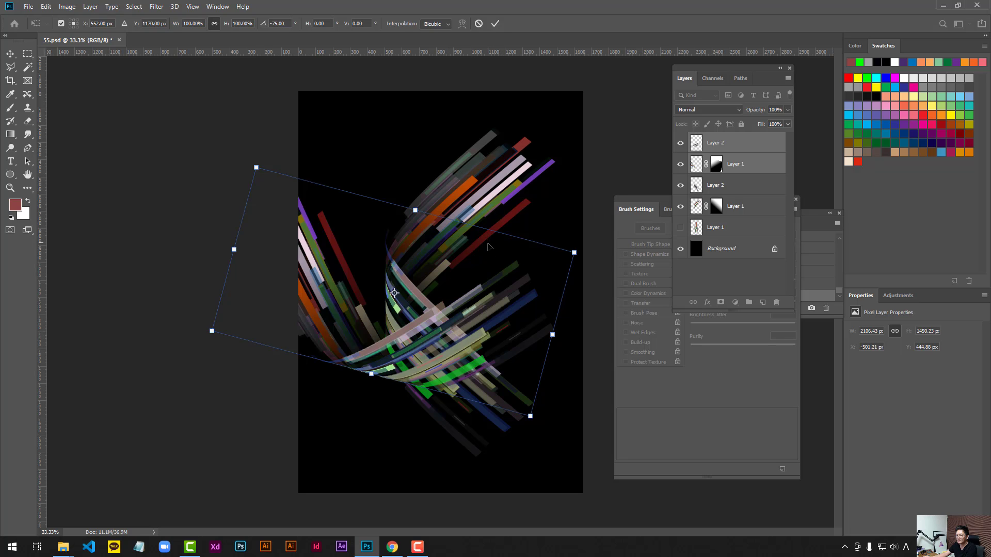
key("ctrl+z")
left_click_drag(455, 257, 369, 259)
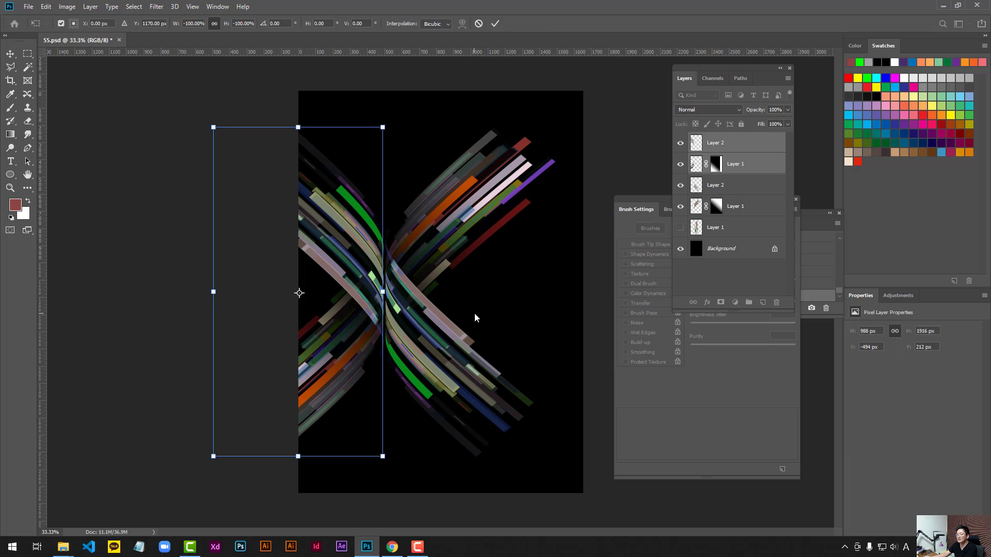
key("Return")
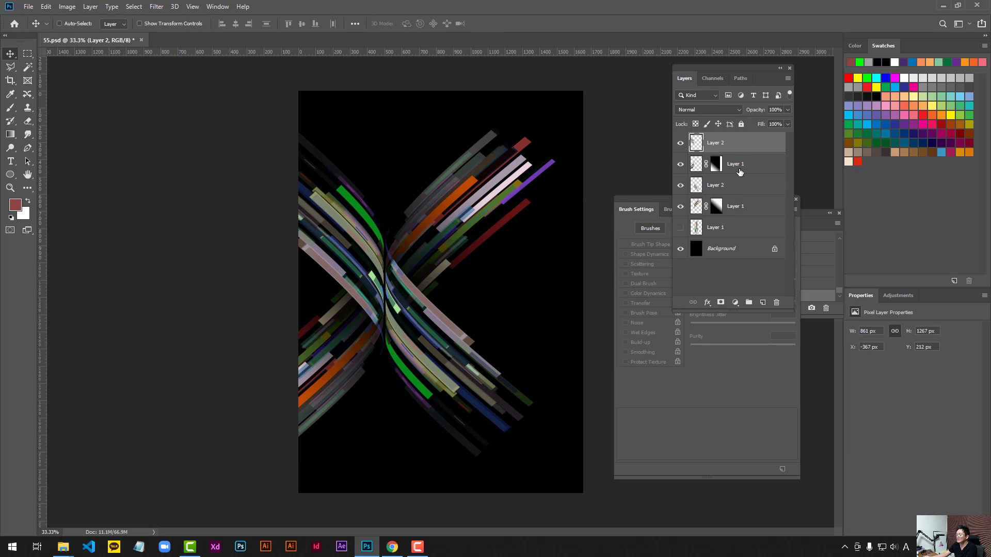
- Move all four visible bar layers together about 228 px to the right
left_click(735, 215, "shift")
left_click_drag(455, 235, 536, 227)
- Bring the copied Layer 1 to the top of the layer stack and transfer its mask to the copied Layer 2
left_click(737, 163)
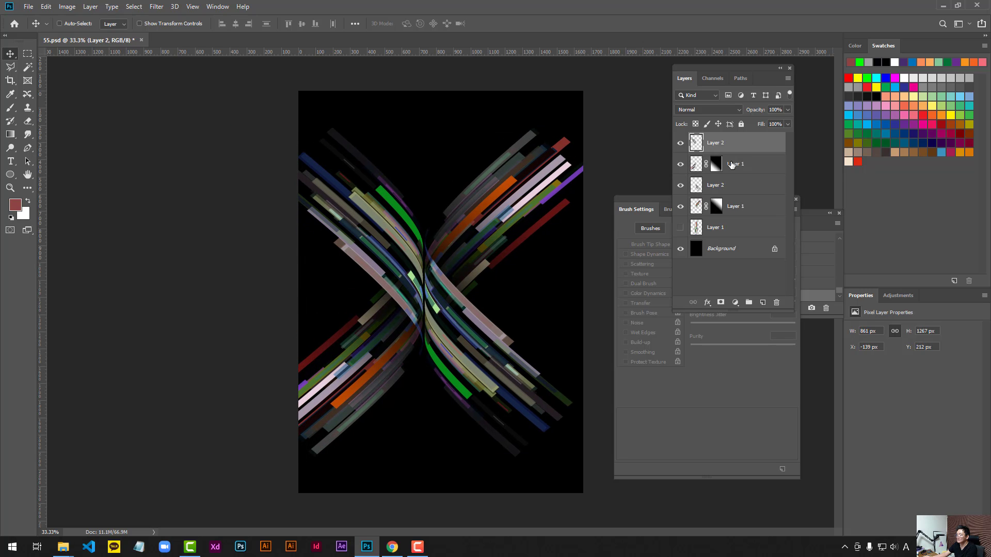
mouse_move(734, 163)
left_mouse_down()
mouse_move(723, 144)
mouse_move(719, 167)
left_mouse_up()
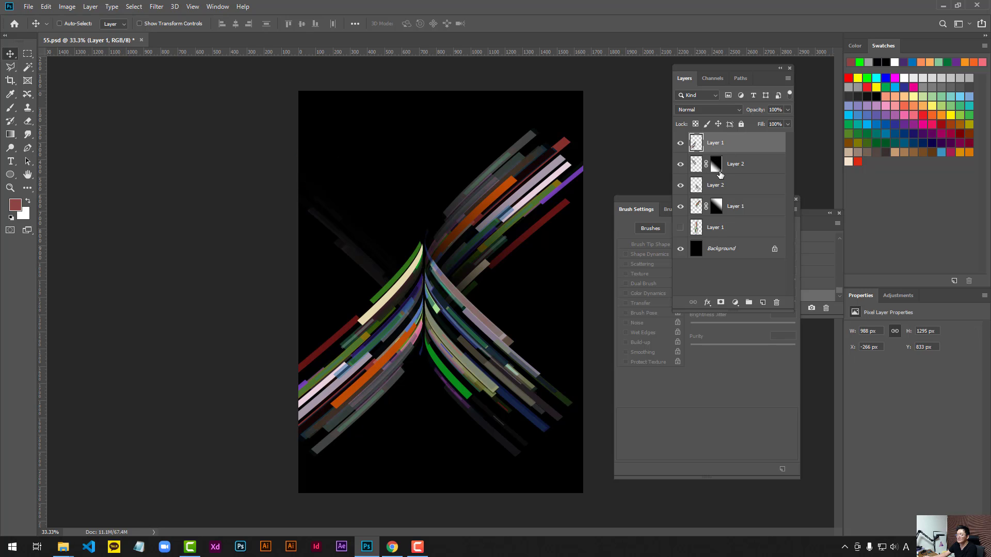
- Invert the mask on the copied Layer 2 and check its fade by hiding and showing the layer
left_click(716, 165)
key("ctrl+i")
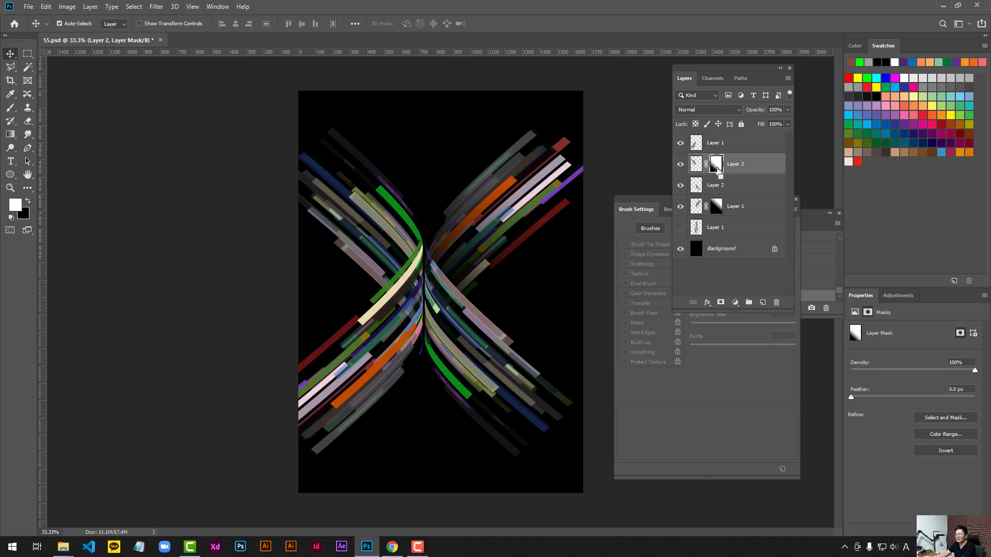
left_click(681, 165)
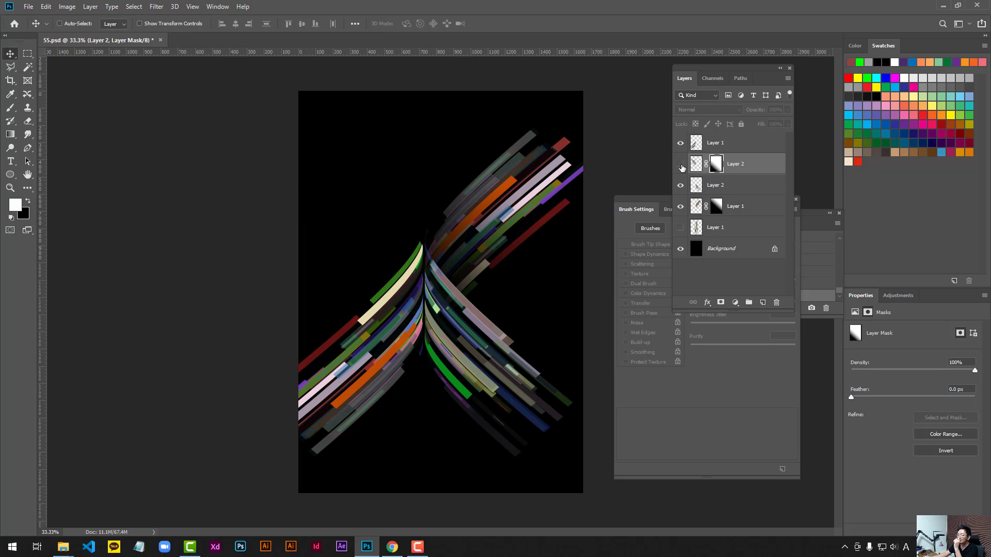
left_click(681, 165)
left_click(682, 166)
left_click(682, 166)
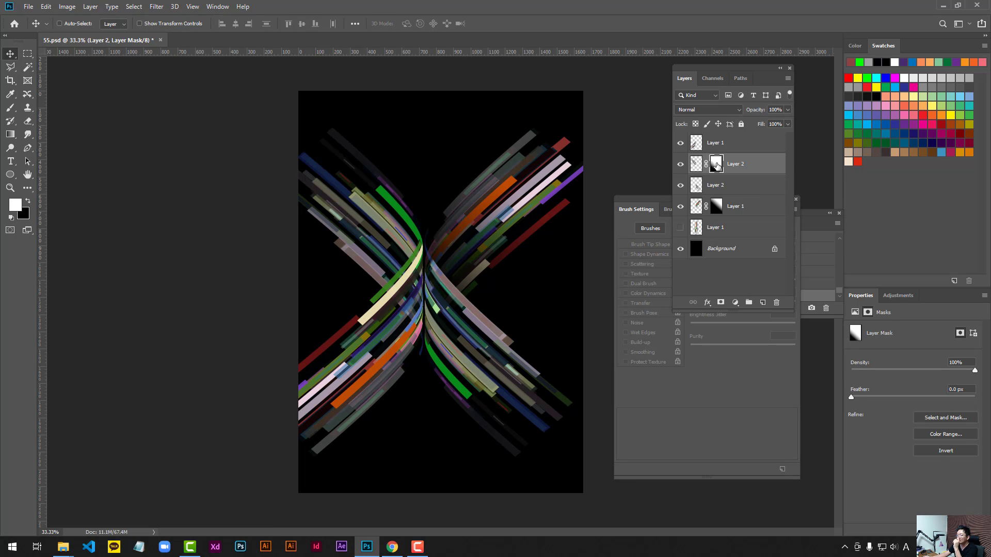
- Redraw the black-to-white gradient on the copied Layer 2's mask diagonally so the upper-left bars fade toward the centre of the X
left_click(9, 135)
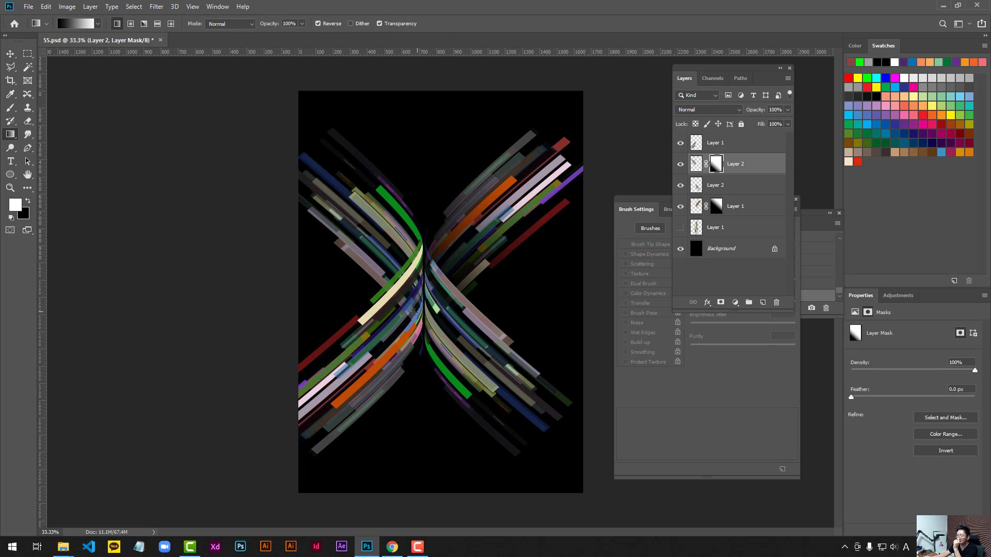
mouse_move(408, 284)
left_mouse_down()
mouse_move(374, 229)
mouse_move(421, 298)
left_mouse_up()
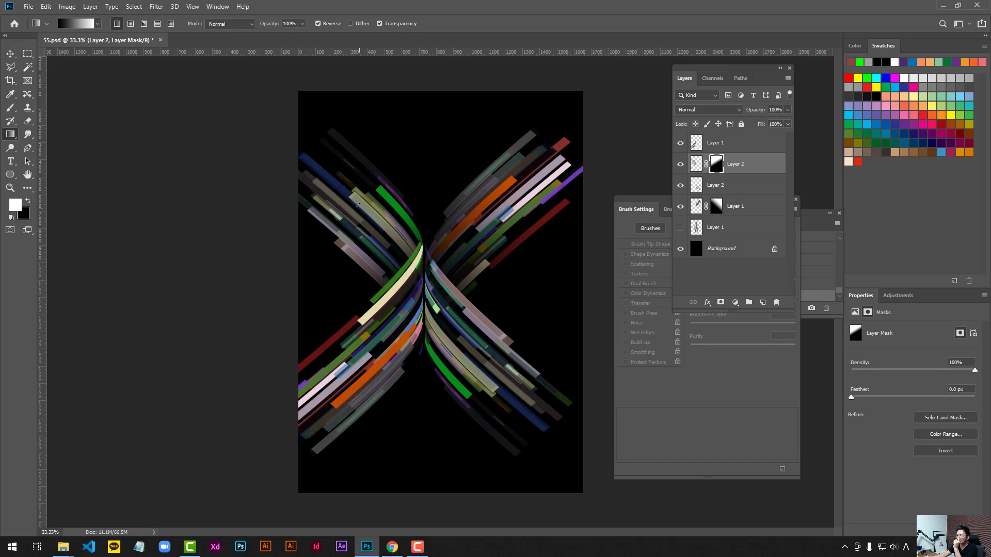
left_click_drag(357, 203, 397, 250)
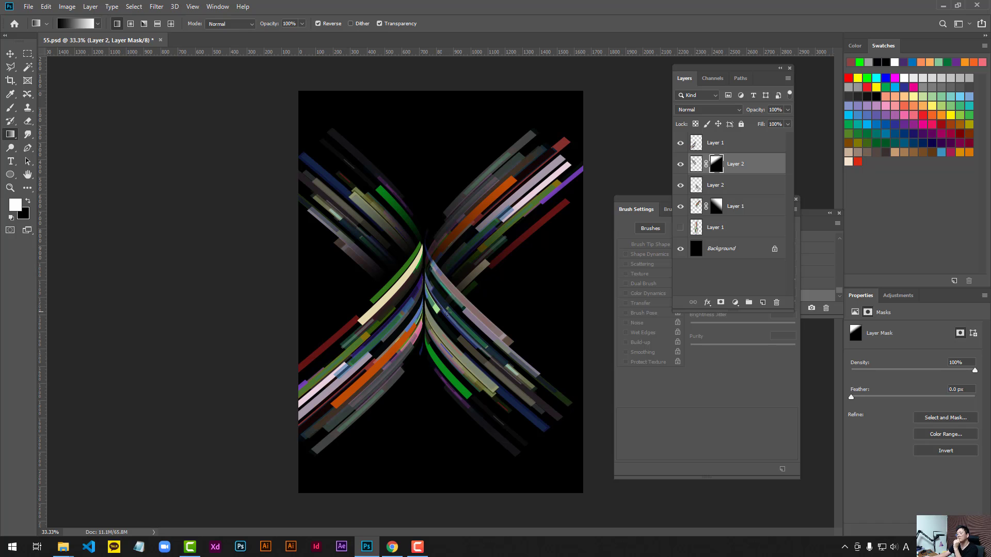
- Move the topmost Layer 1 and the masked Layer 2 together straight up, offsetting the left arc from the right one
left_click(10, 53)
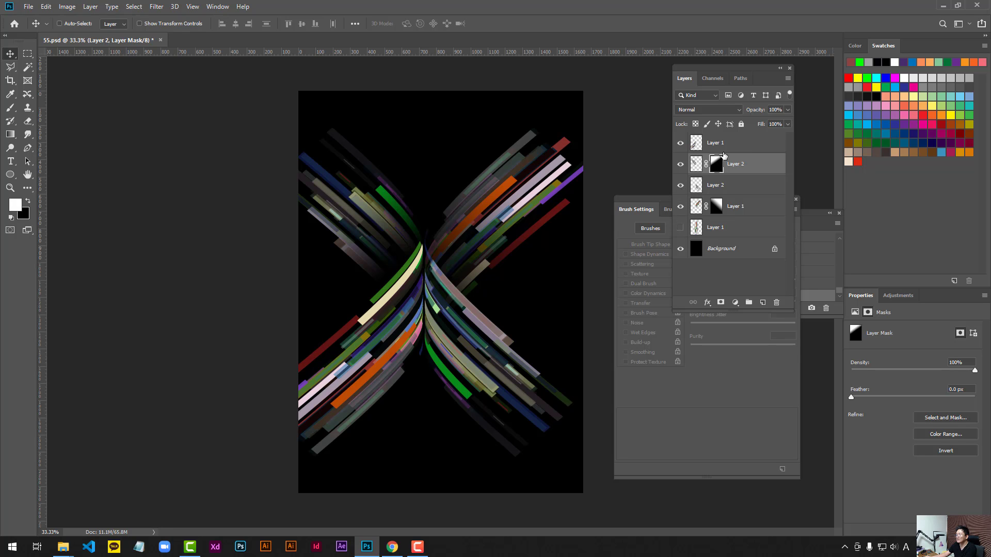
mouse_move(730, 149)
left_mouse_down()
mouse_move(733, 179)
mouse_move(737, 155)
left_mouse_up()
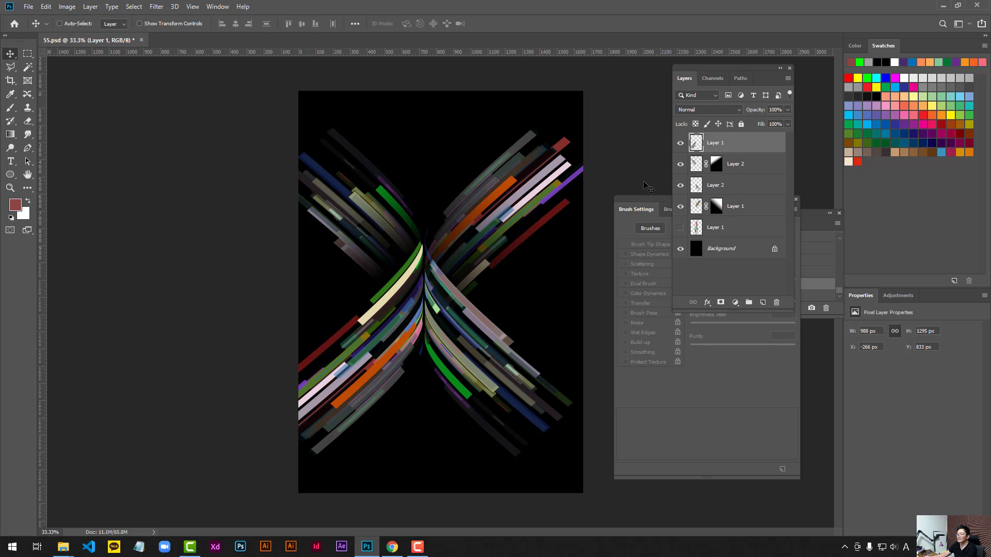
left_click(732, 166, "shift")
left_click_drag(449, 294, 509, 243)
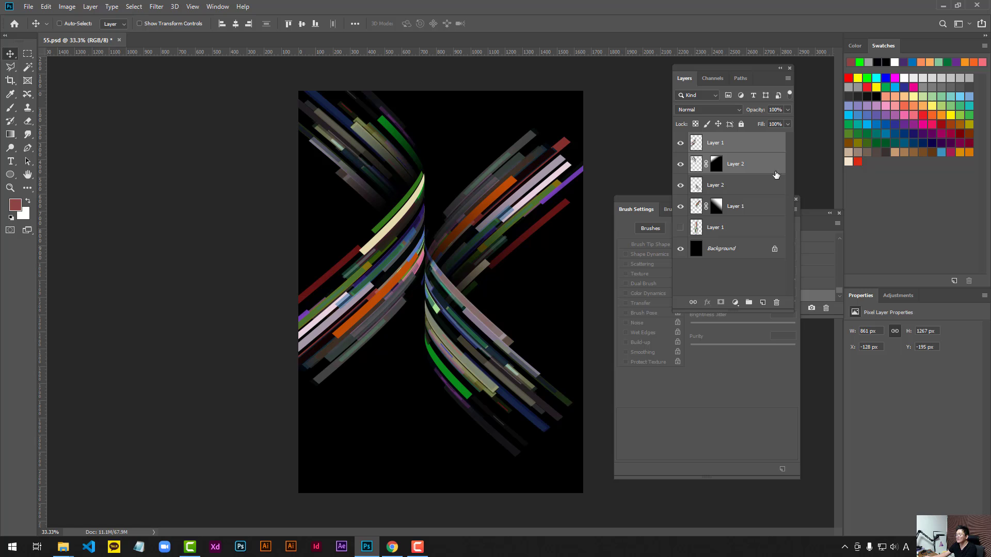
- Rotate all four visible bar layers together 30° clockwise with Free Transform
left_click(726, 208, "shift")
key("ctrl+t")
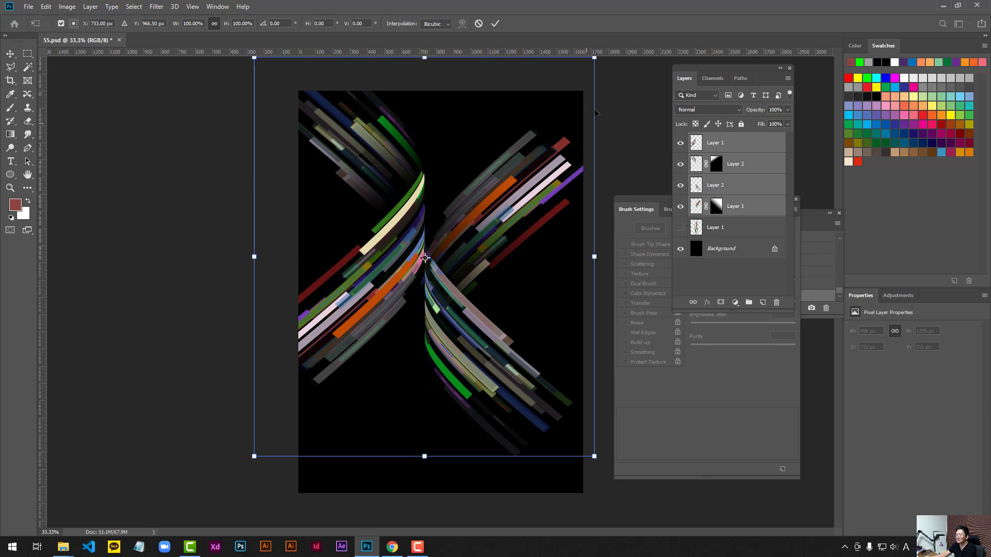
left_click_drag(624, 96, 654, 232)
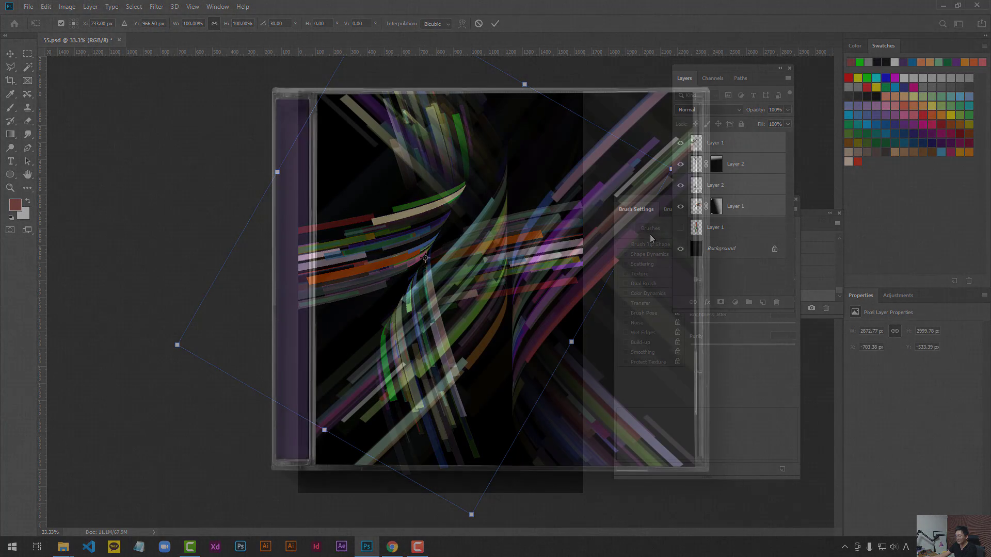